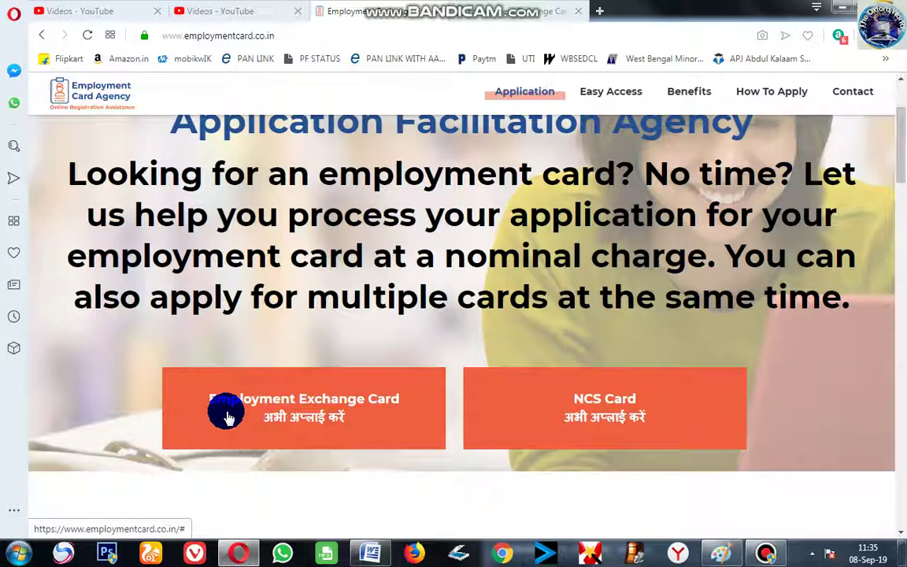
Open the Employment Exchange Card application form from the 'अभी अप्लाई करें' button
click(347, 408)
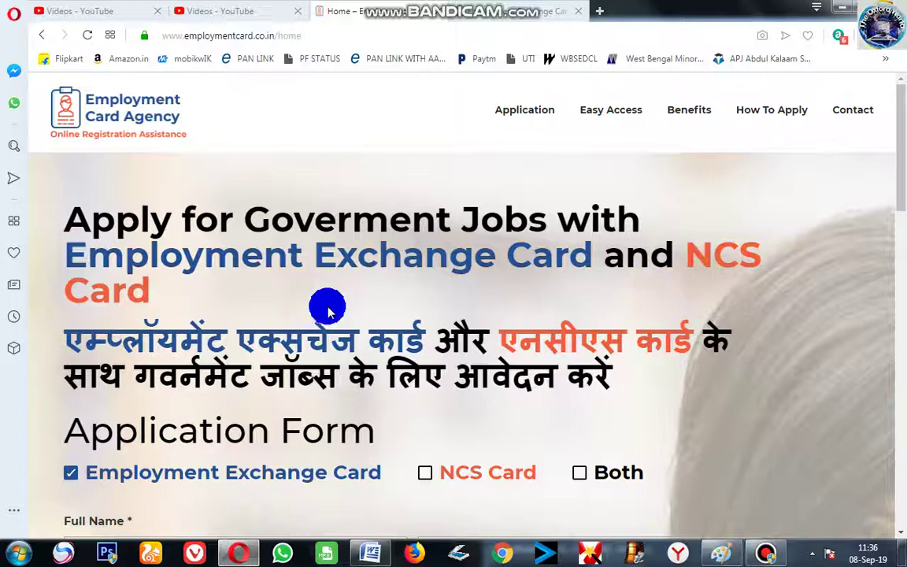
scroll(502, 374, down, 1)
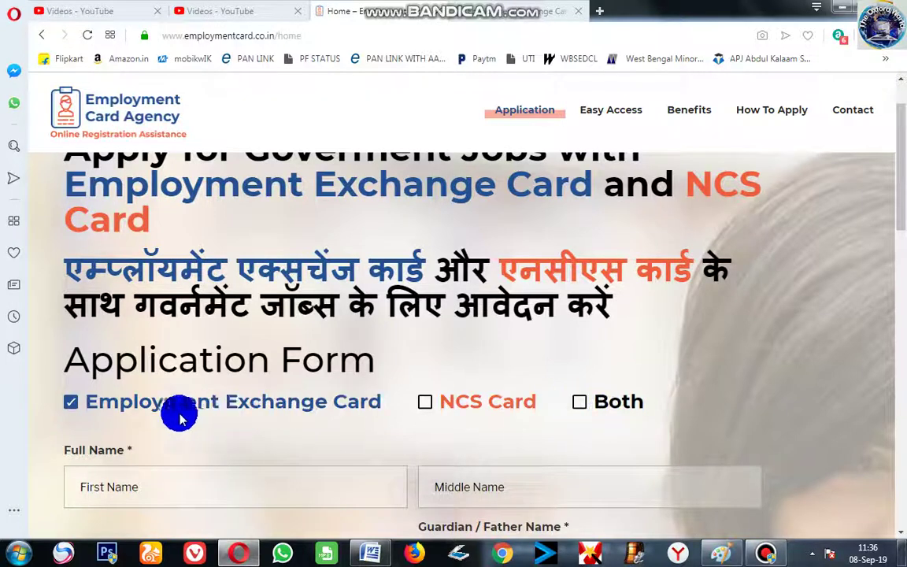
Tick Employment Exchange Card as the card type and look over the form
click(70, 406)
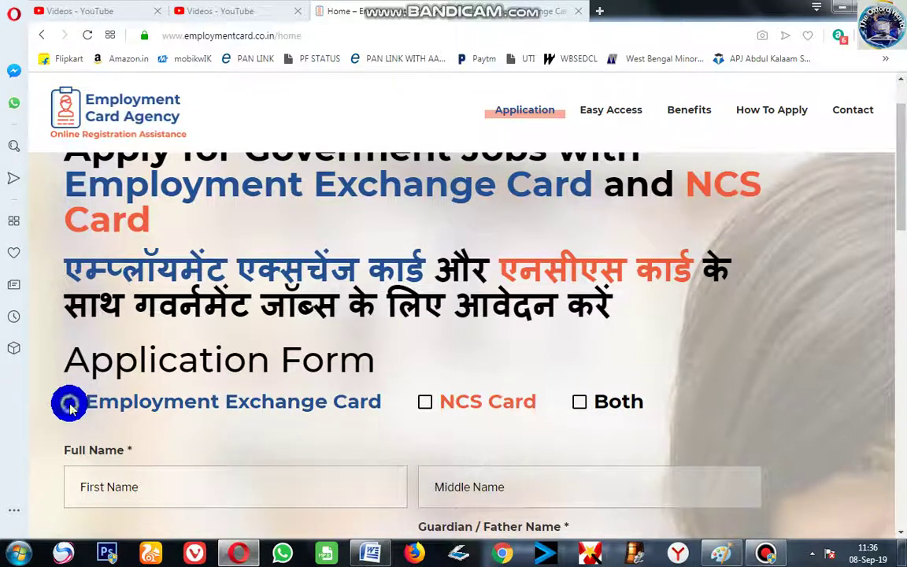
scroll(150, 348, down, 3)
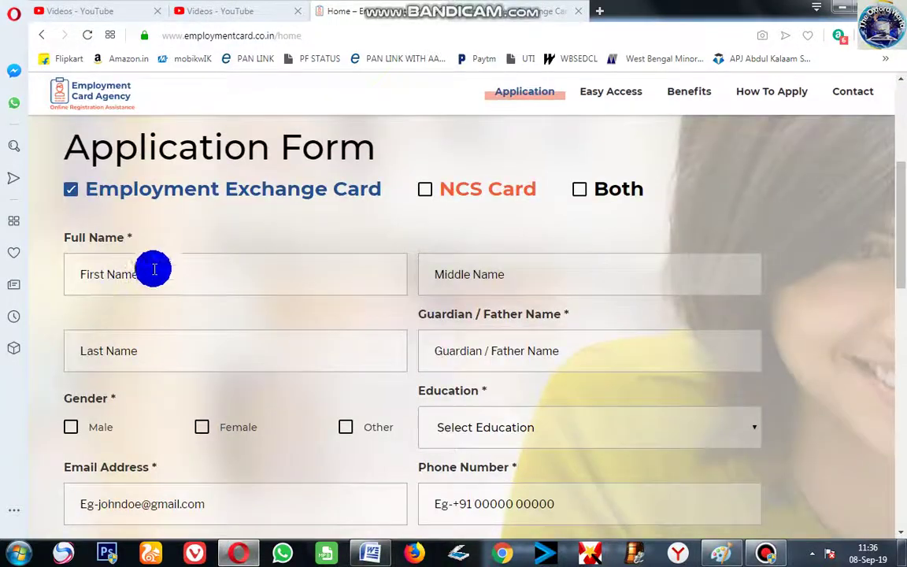
scroll(365, 404, down, 4)
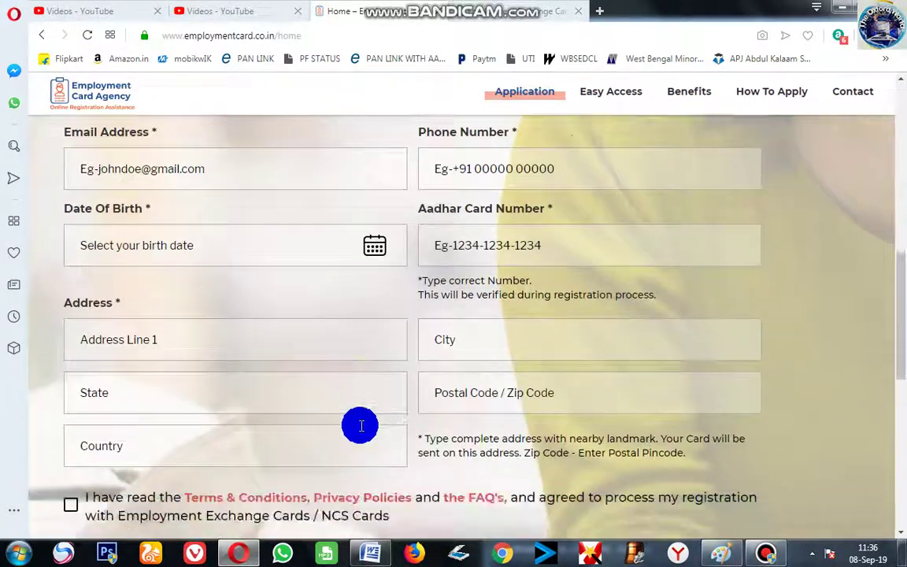
scroll(358, 425, down, 2)
scroll(346, 418, up, 7)
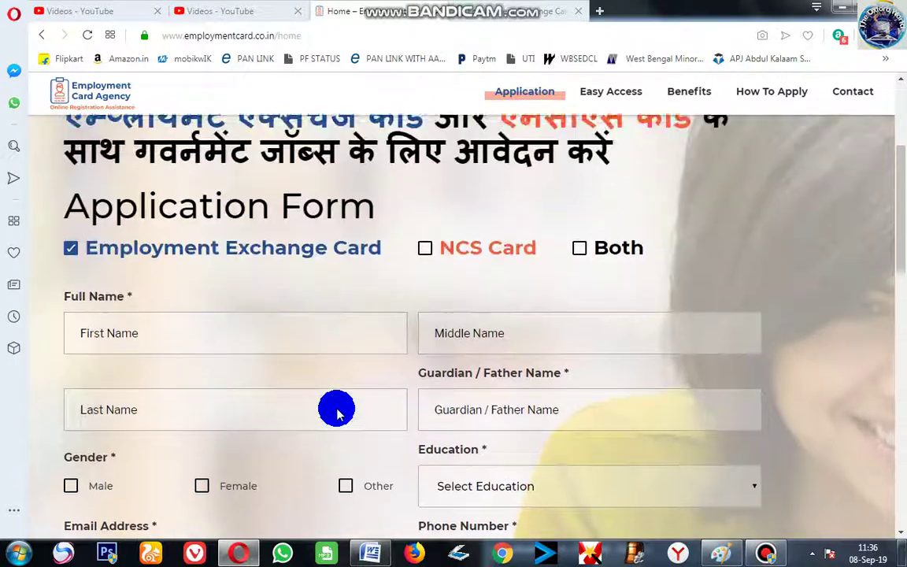
Put the cursor in the First Name field, ready for the applicant's name
click(179, 352)
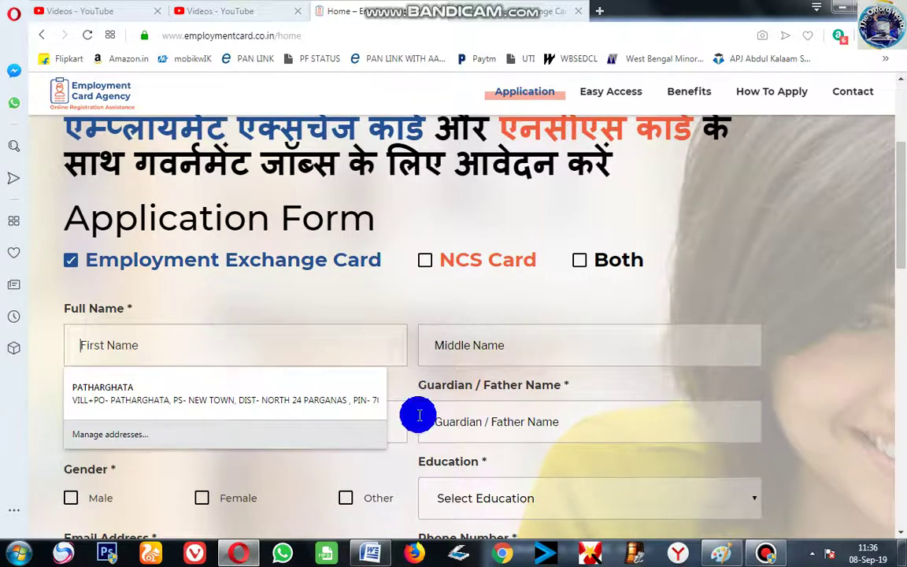
click(762, 551)
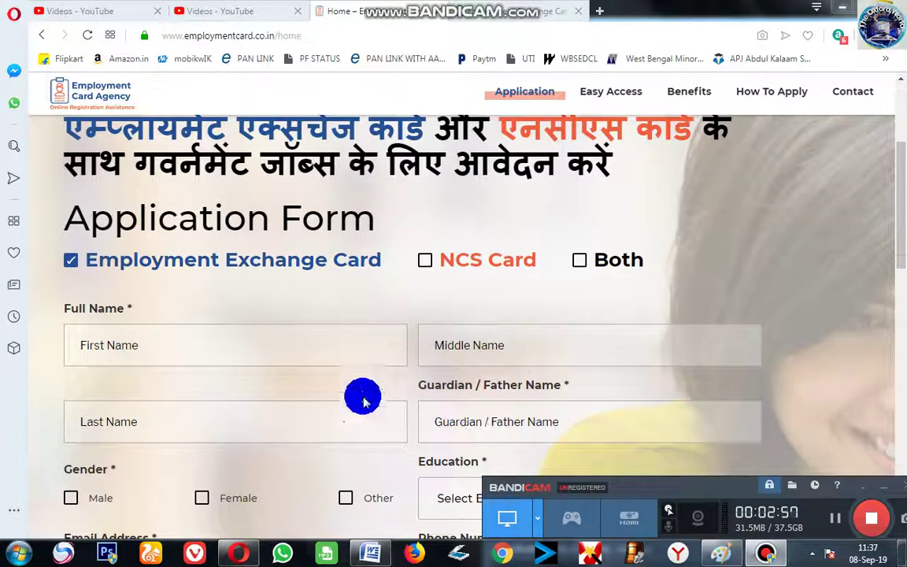
click(153, 347)
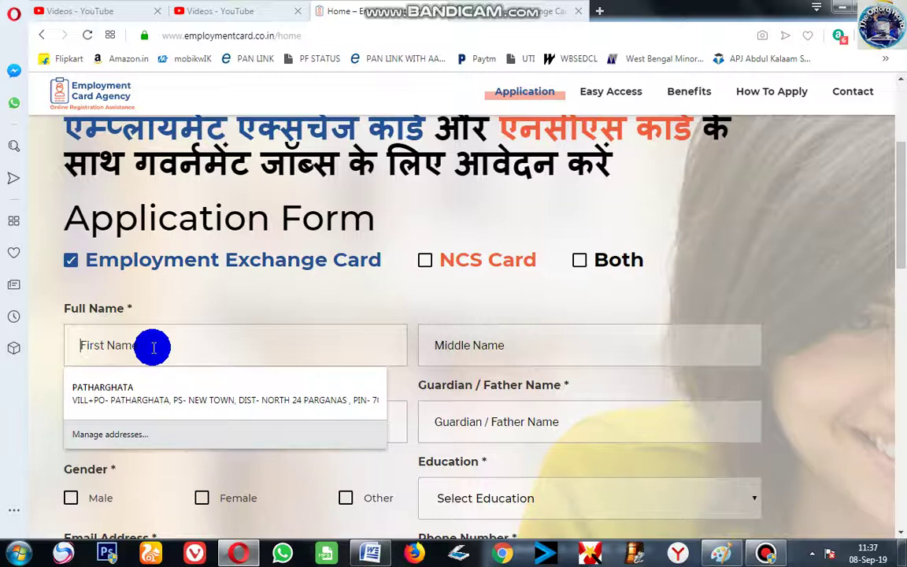
click(492, 346)
click(209, 413)
click(170, 348)
click(457, 344)
click(160, 435)
click(170, 347)
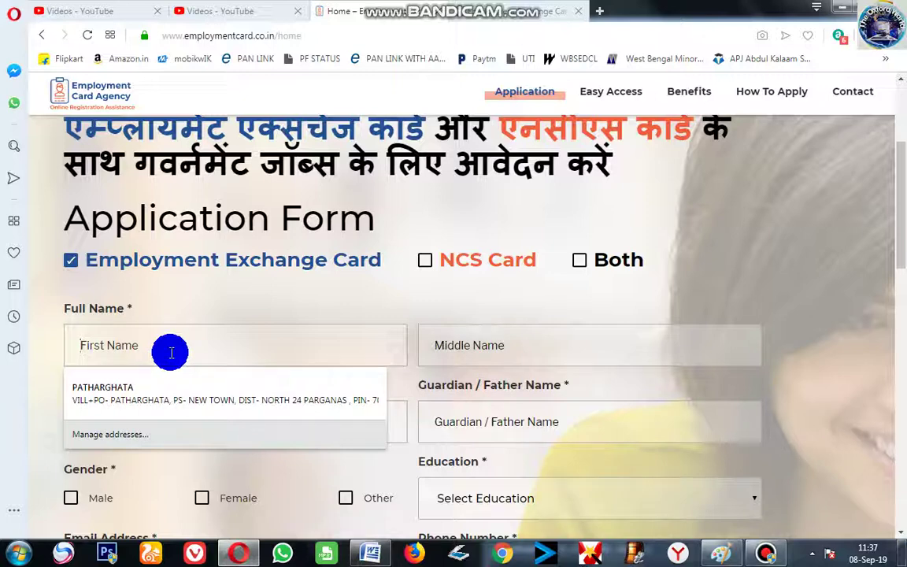
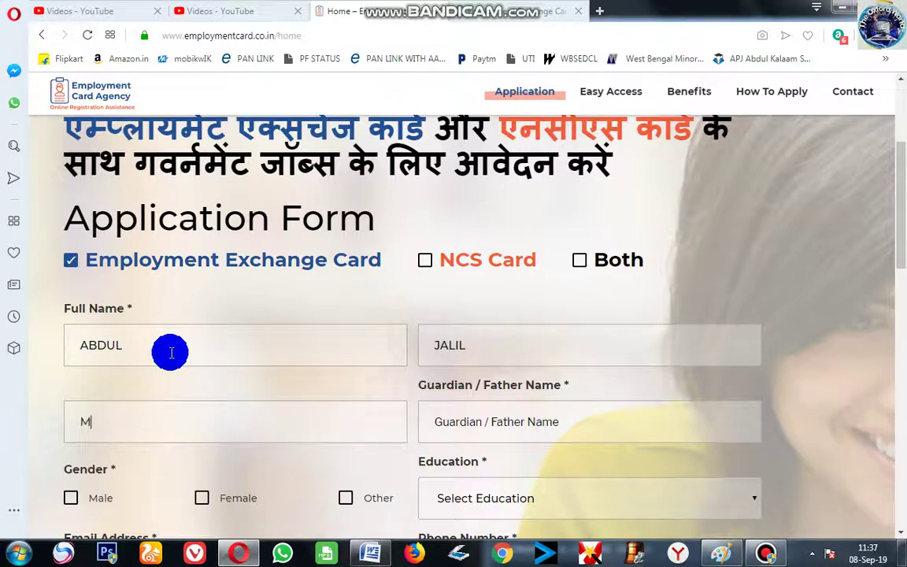
Enter the applicant's first and last names in the Full Name boxes
key(Tab)
click(204, 347)
click(200, 421)
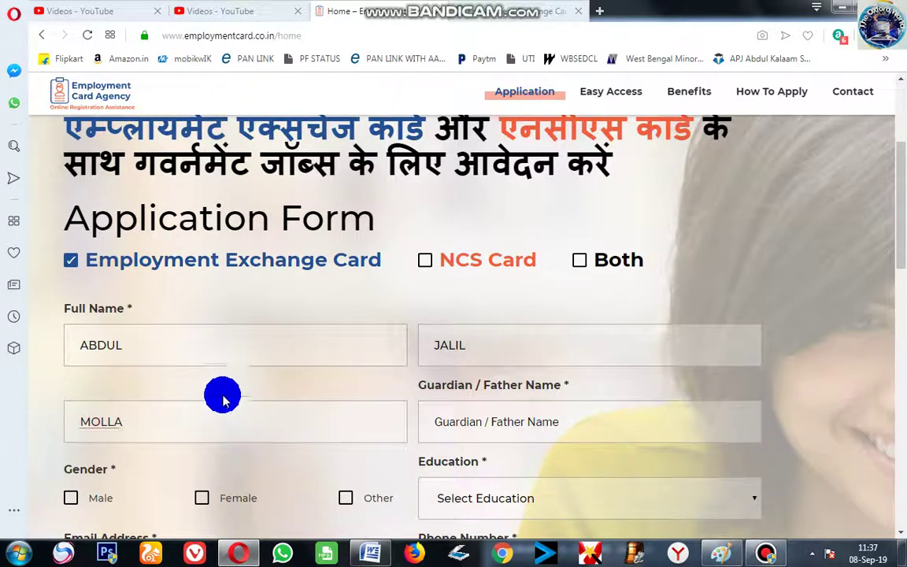
click(190, 351)
click(188, 419)
scroll(394, 390, down, 1)
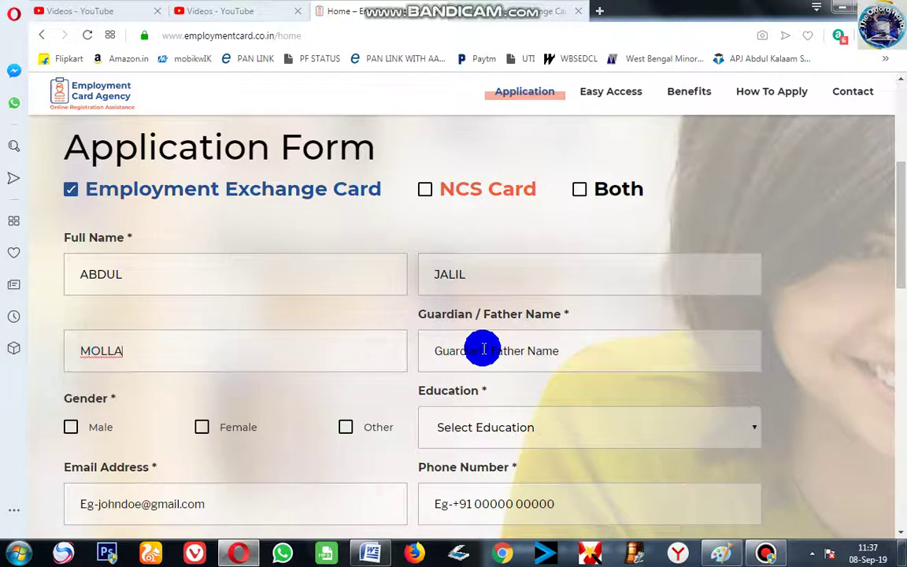
Enter the father's name in the Guardian / Father Name field
click(483, 348)
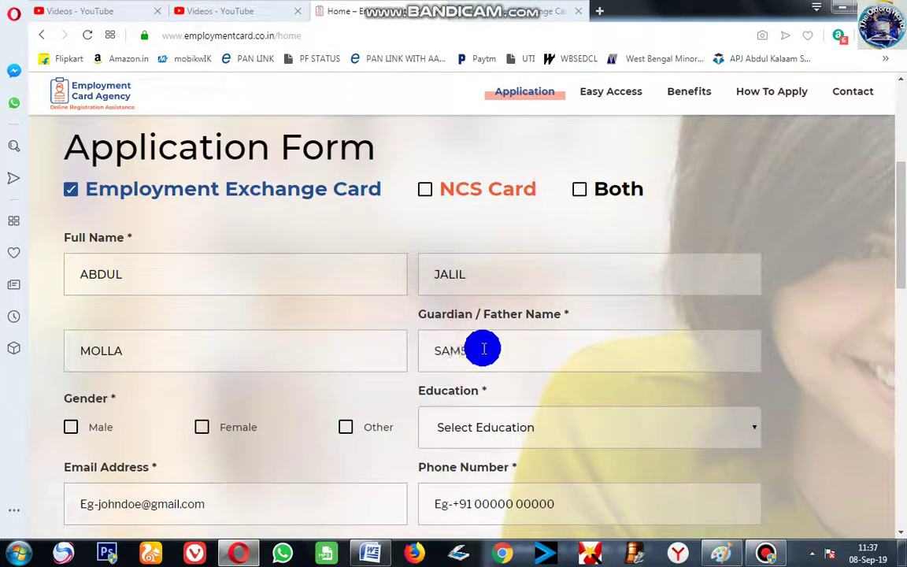
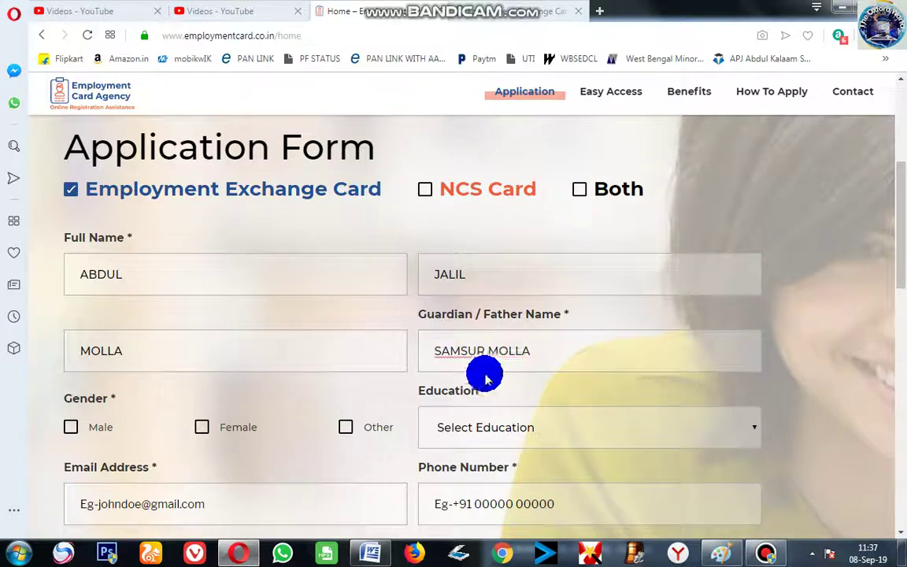
click(360, 350)
scroll(94, 338, down, 2)
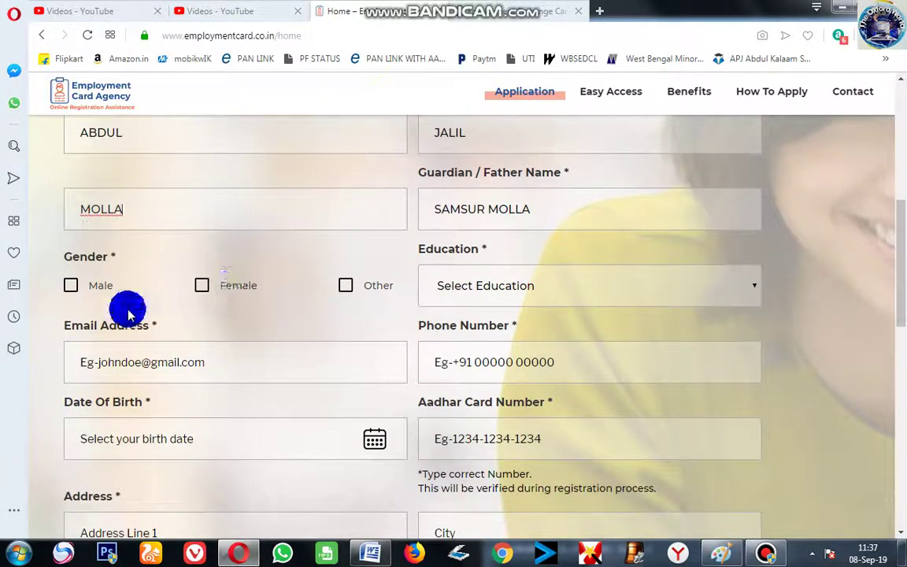
Mark the gender as Male and choose 'Upto 8th' as the education level
click(73, 285)
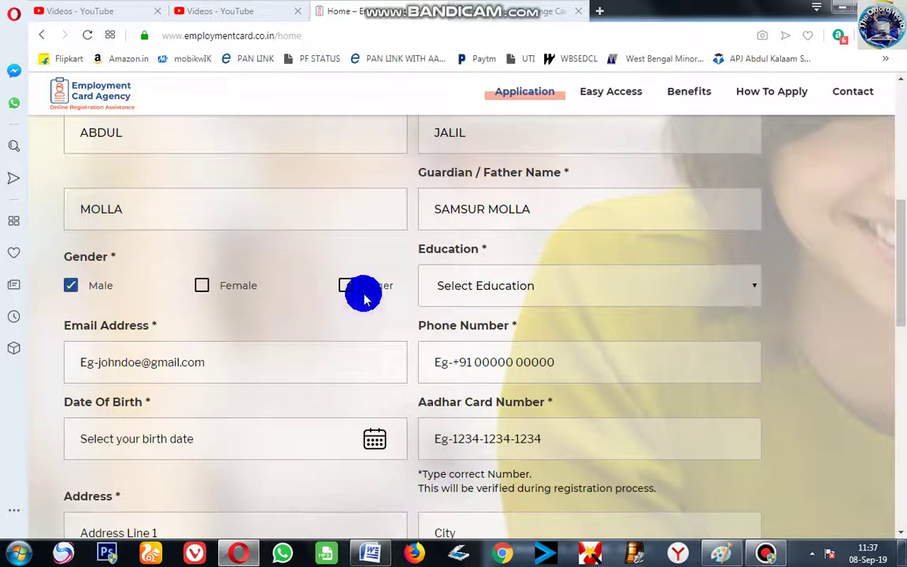
click(569, 287)
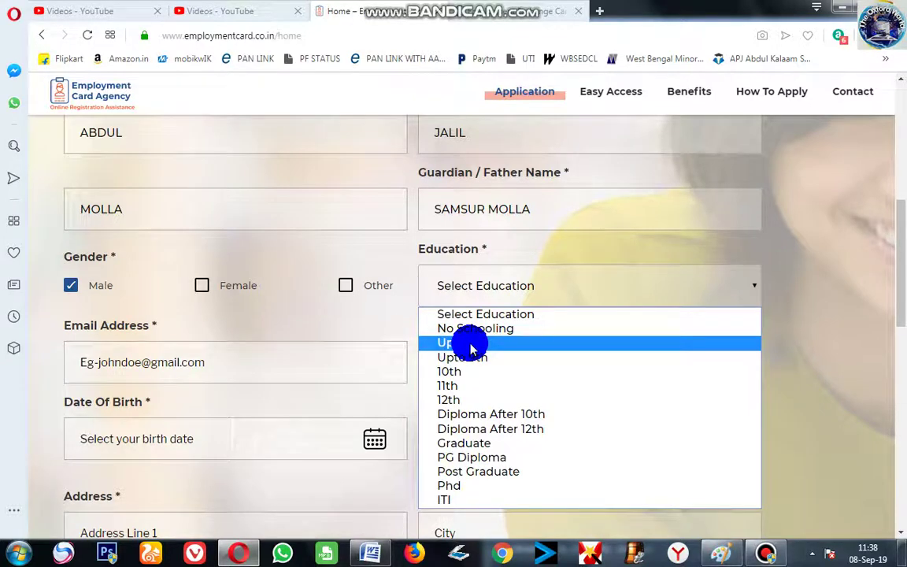
click(471, 348)
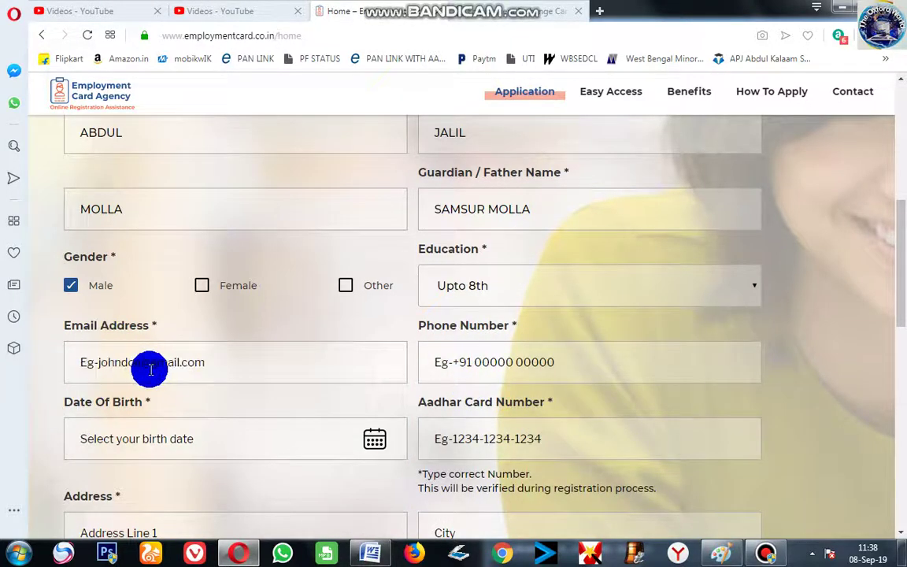
Enter the applicant's Gmail address in the Email Address field
click(238, 361)
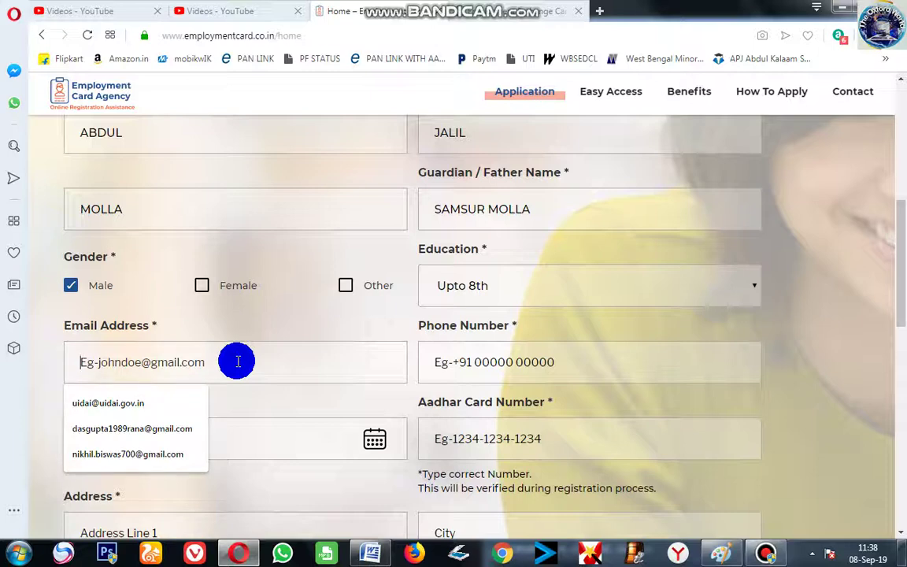
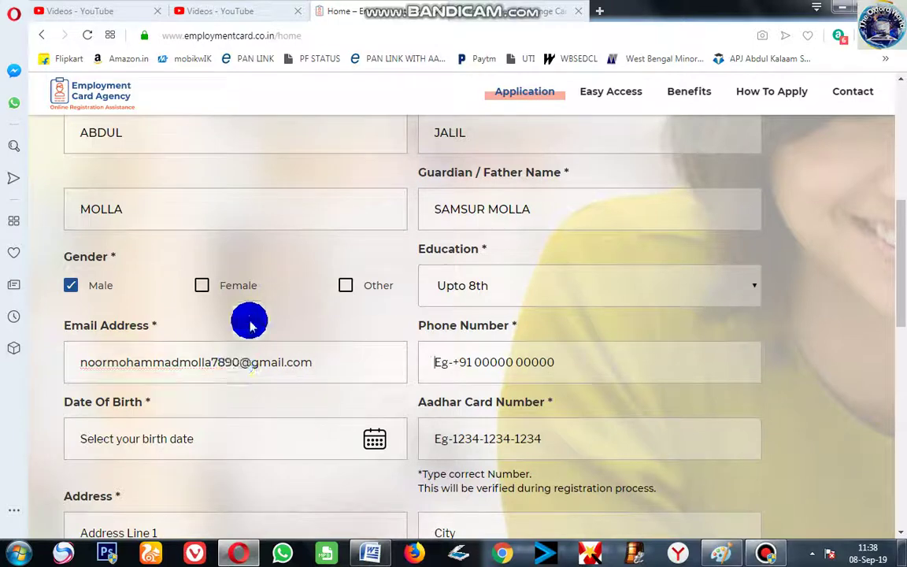
scroll(526, 358, down, 1)
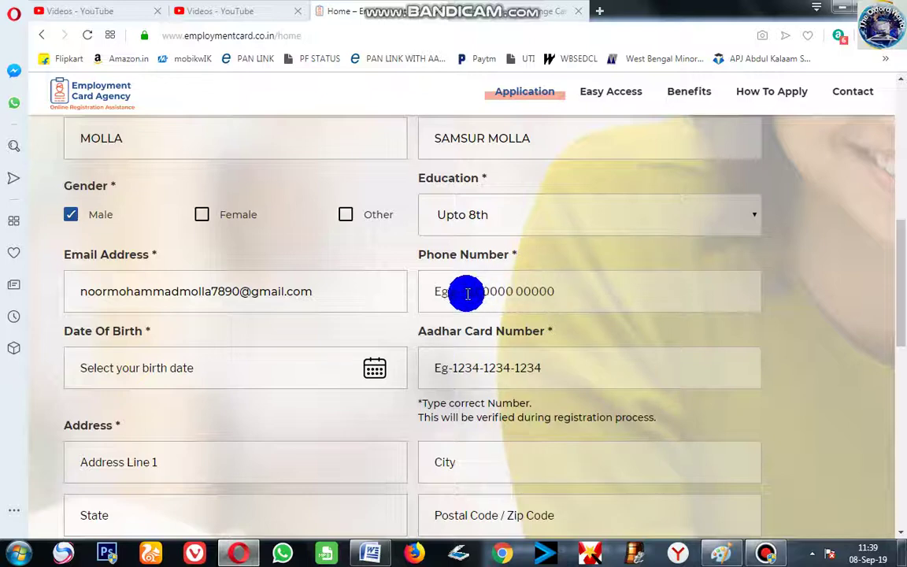
Enter the applicant's 10-digit mobile number in the Phone Number field
click(636, 291)
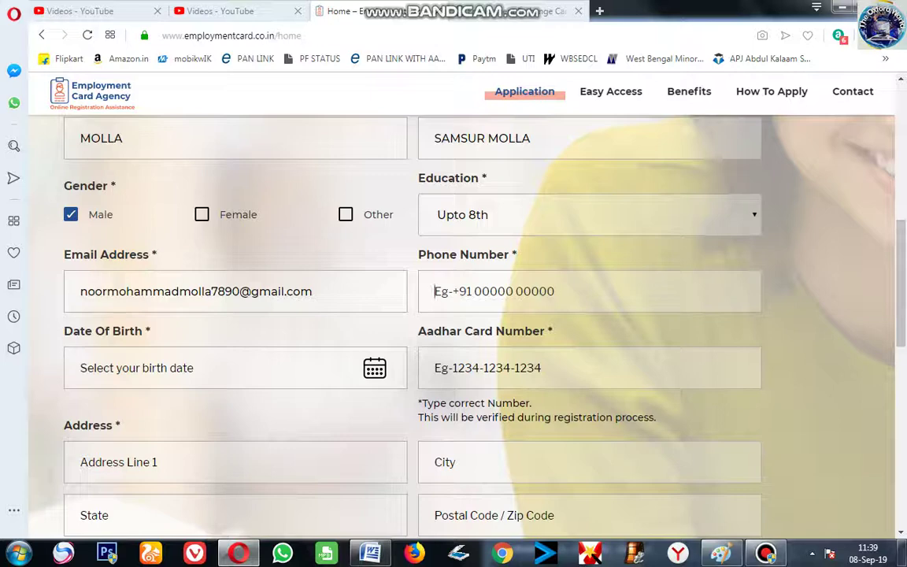
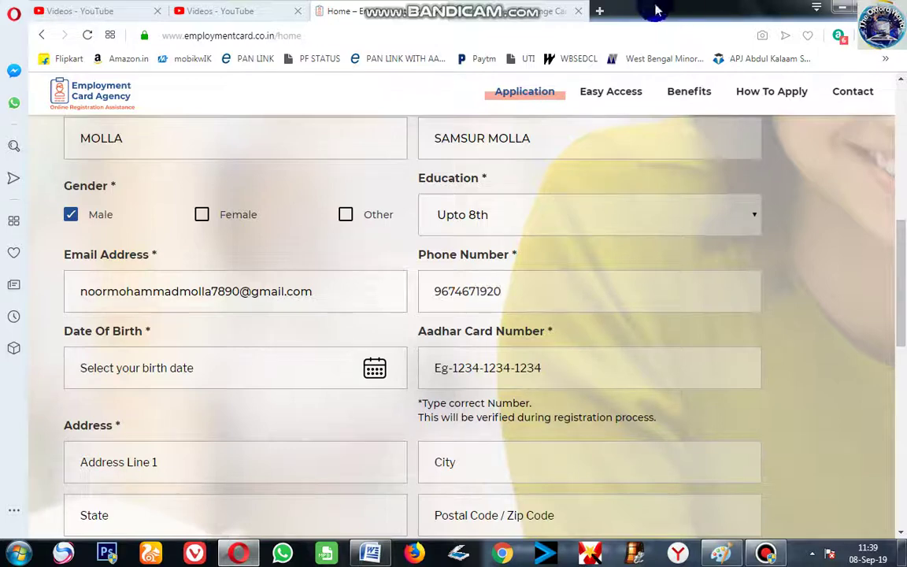
scroll(462, 343, down, 1)
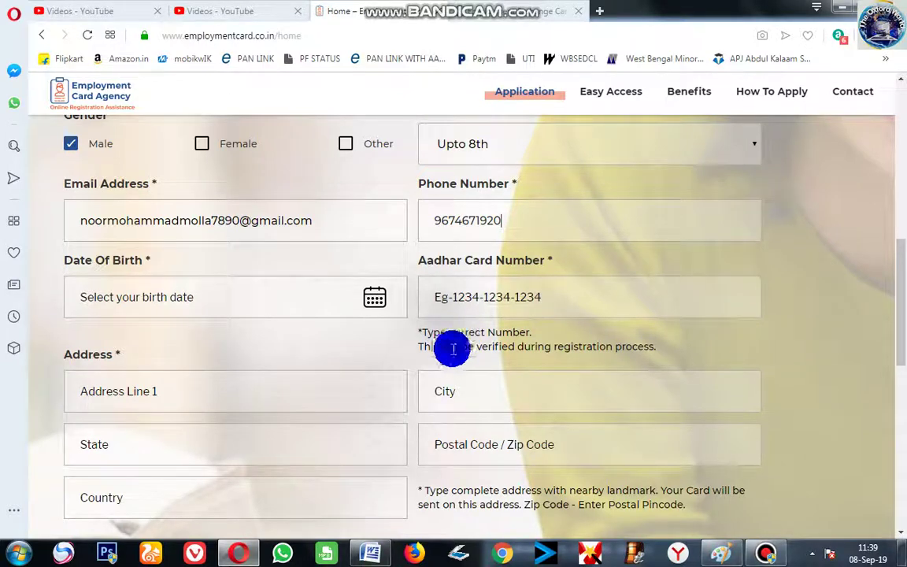
Autofill address line, city, state, postal code and country from the browser's saved address
click(176, 299)
scroll(163, 257, up, 1)
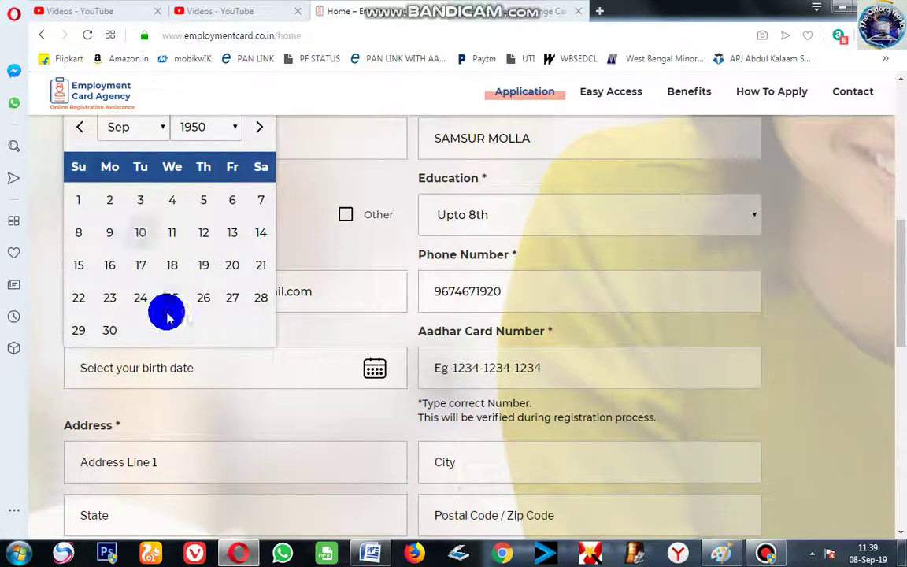
click(111, 459)
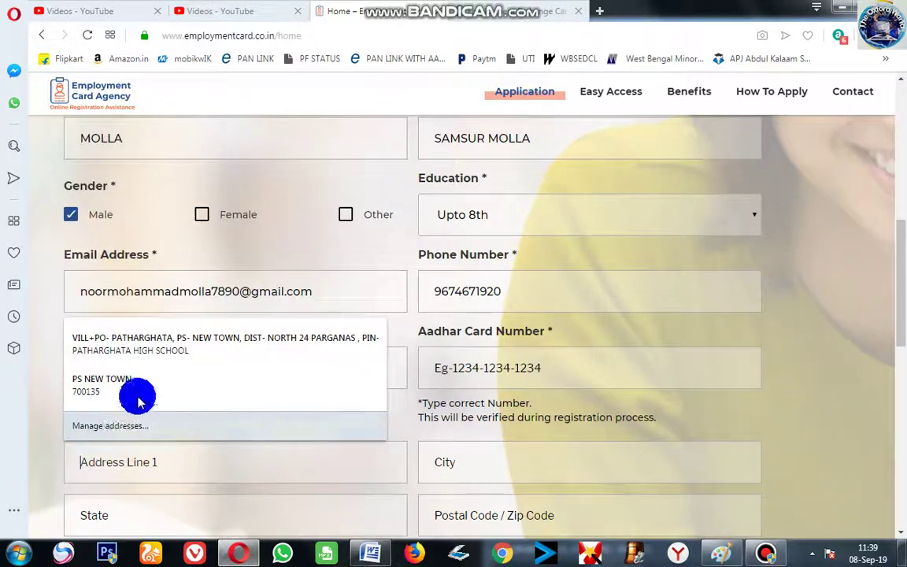
click(146, 337)
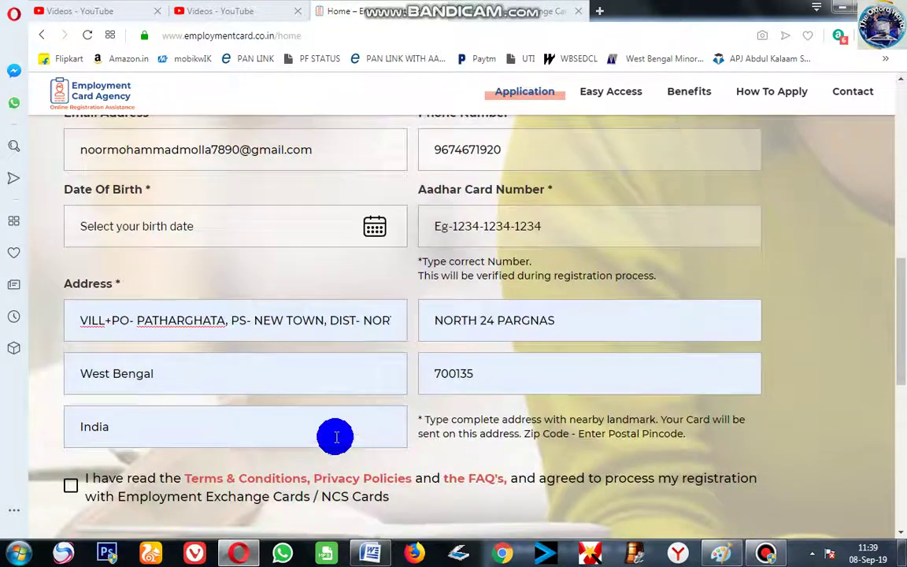
scroll(195, 425, up, 2)
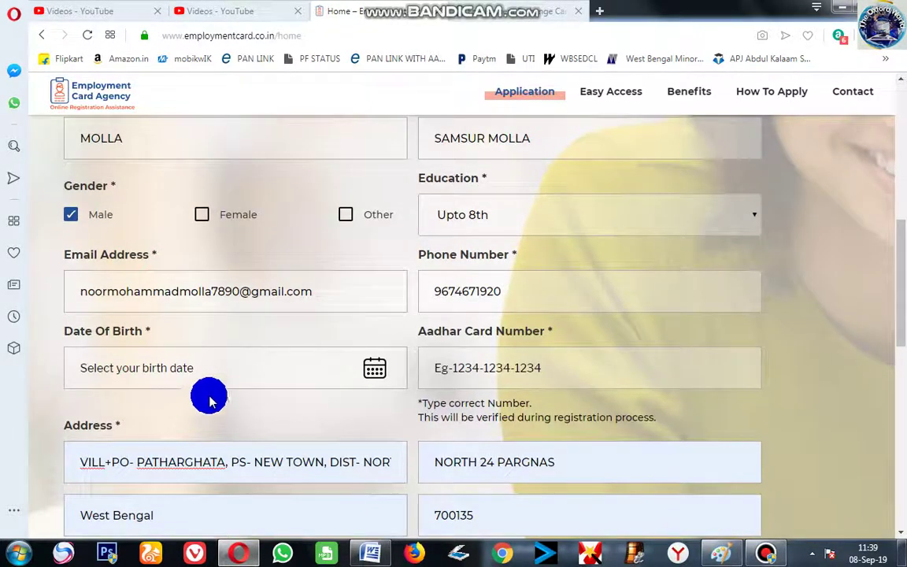
click(146, 368)
click(123, 130)
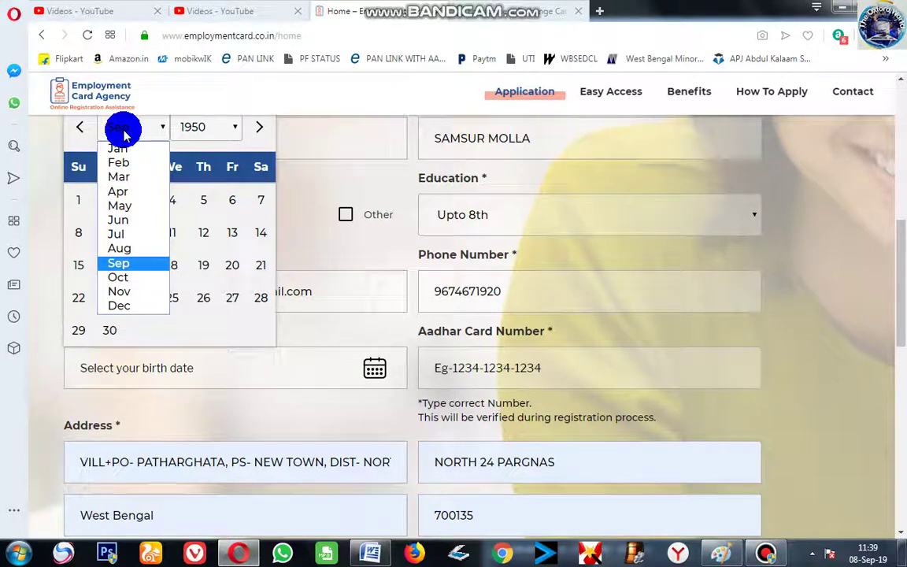
Try the birth-date month and year lists, then close the calendar without choosing
click(123, 134)
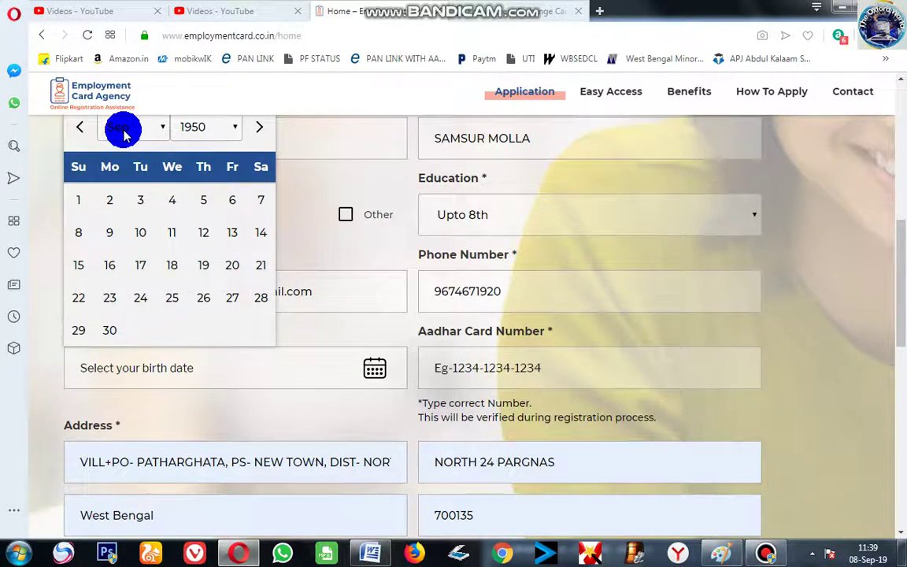
click(201, 128)
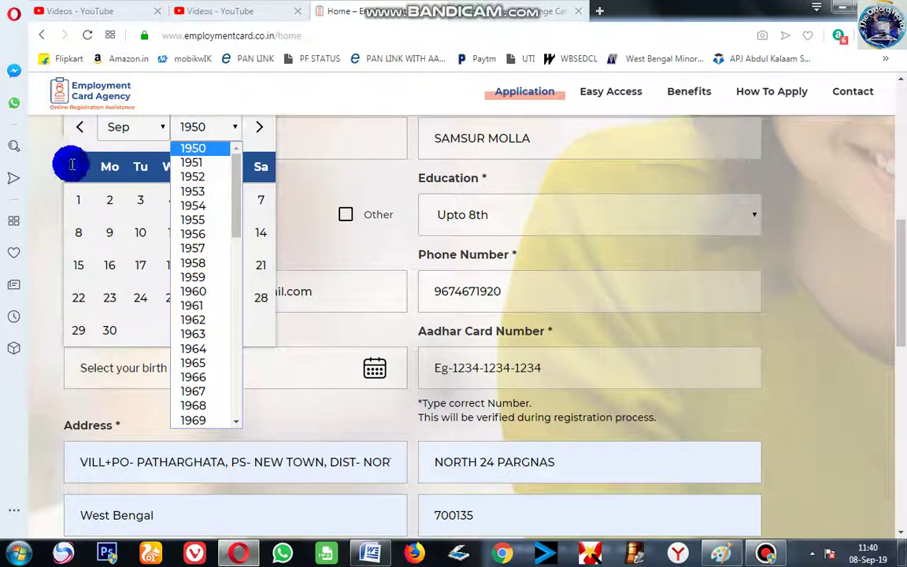
click(40, 162)
click(130, 138)
scroll(168, 218, up, 3)
scroll(177, 304, down, 2)
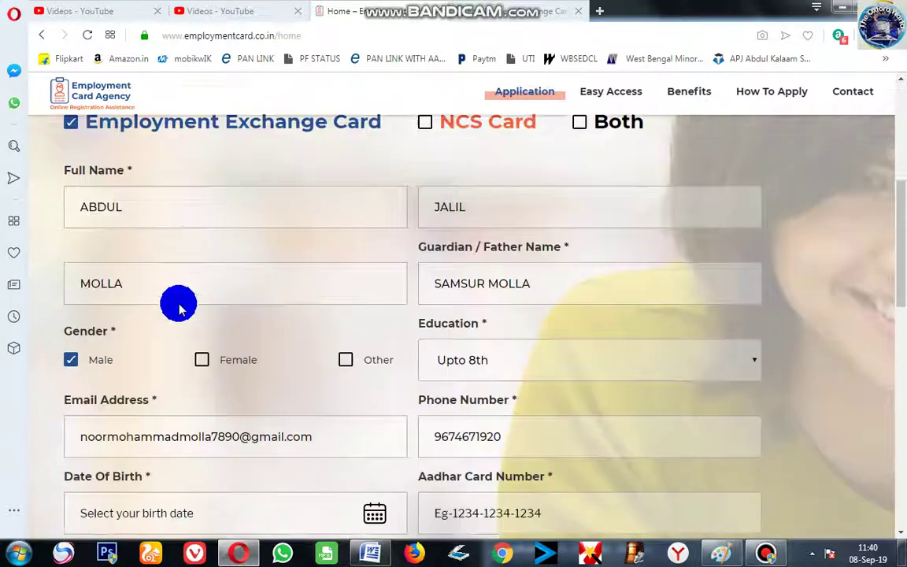
scroll(181, 368, down, 1)
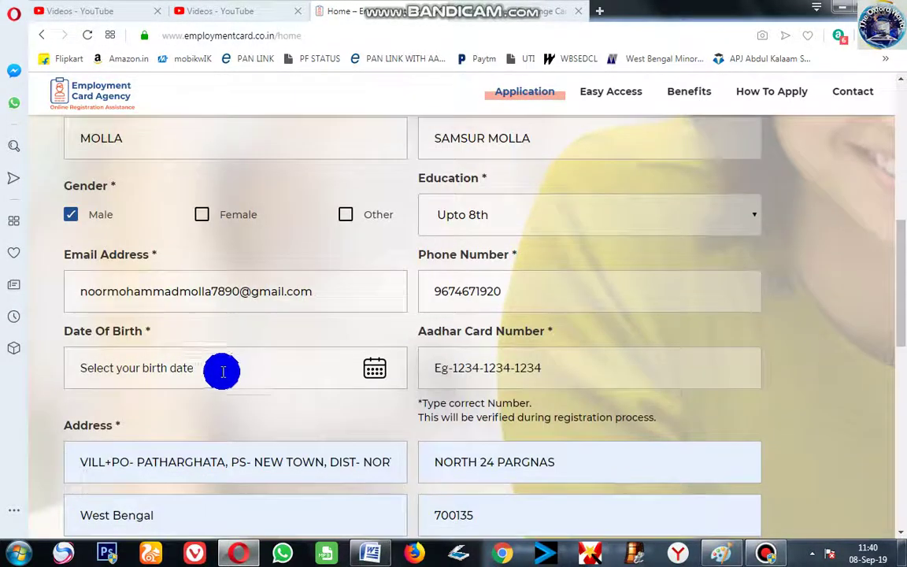
click(284, 363)
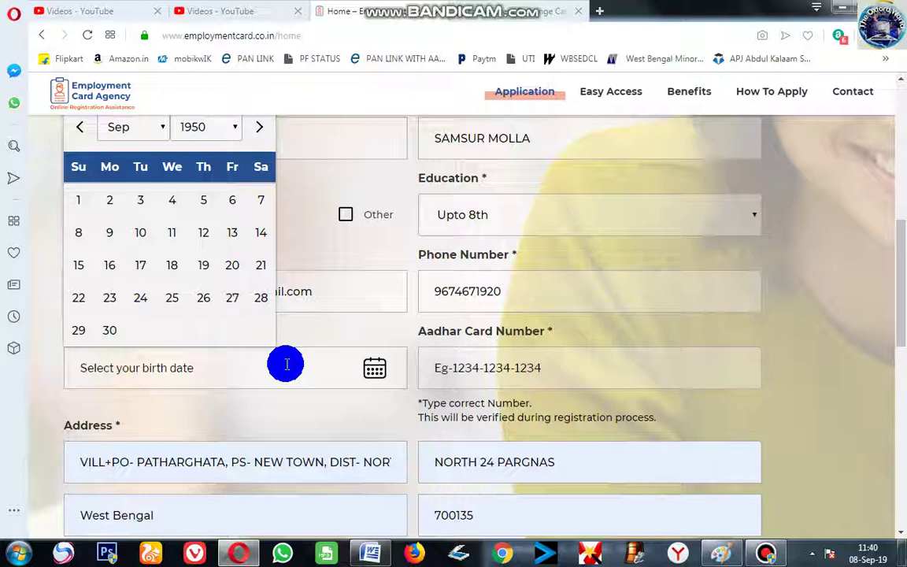
click(135, 135)
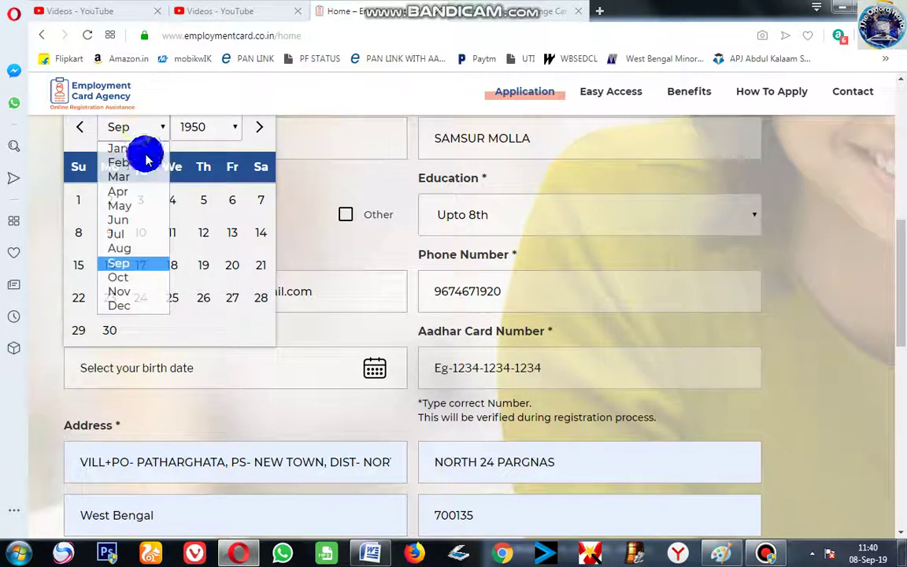
click(124, 275)
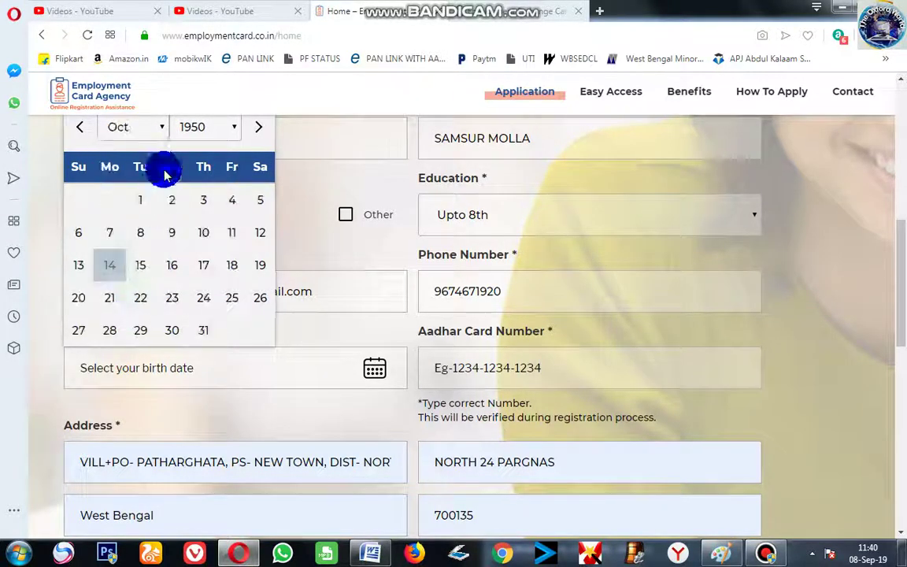
click(203, 130)
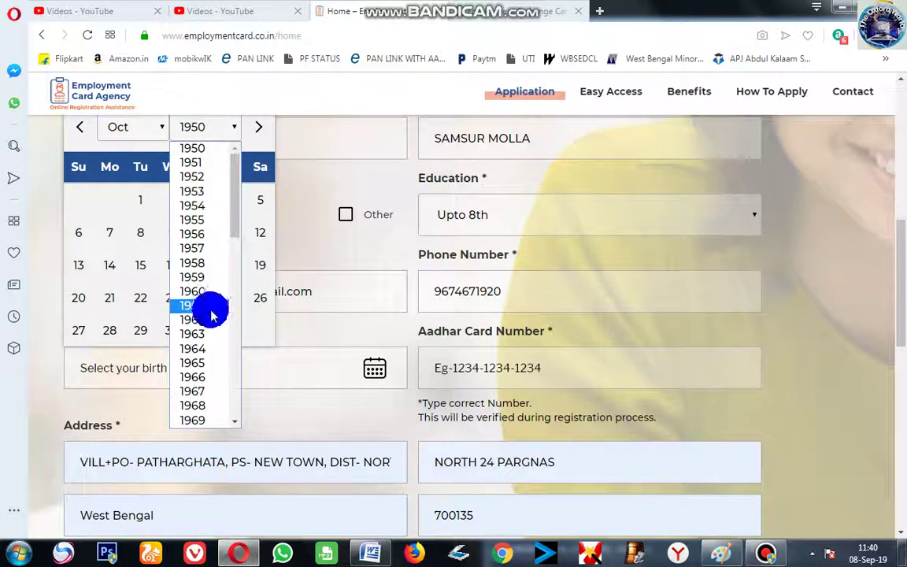
scroll(233, 418, down, 3)
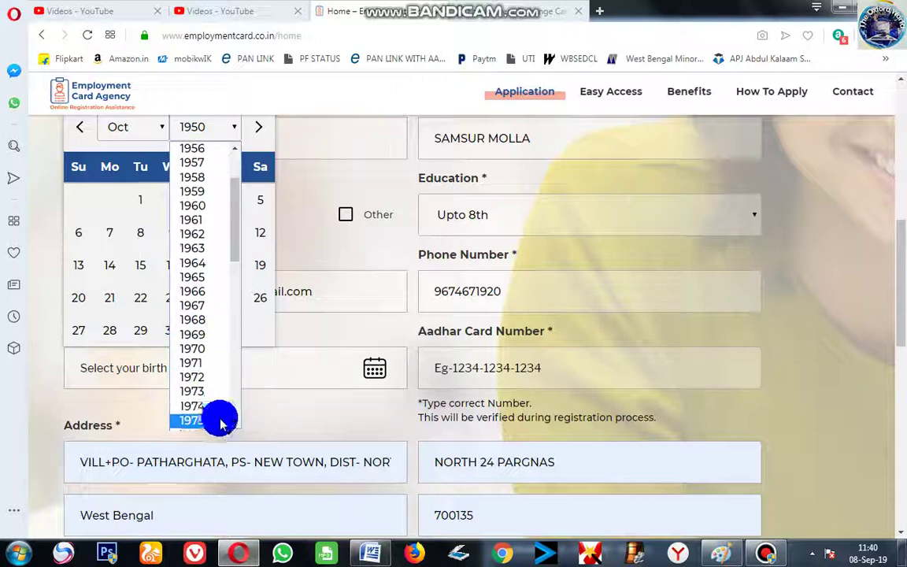
click(209, 419)
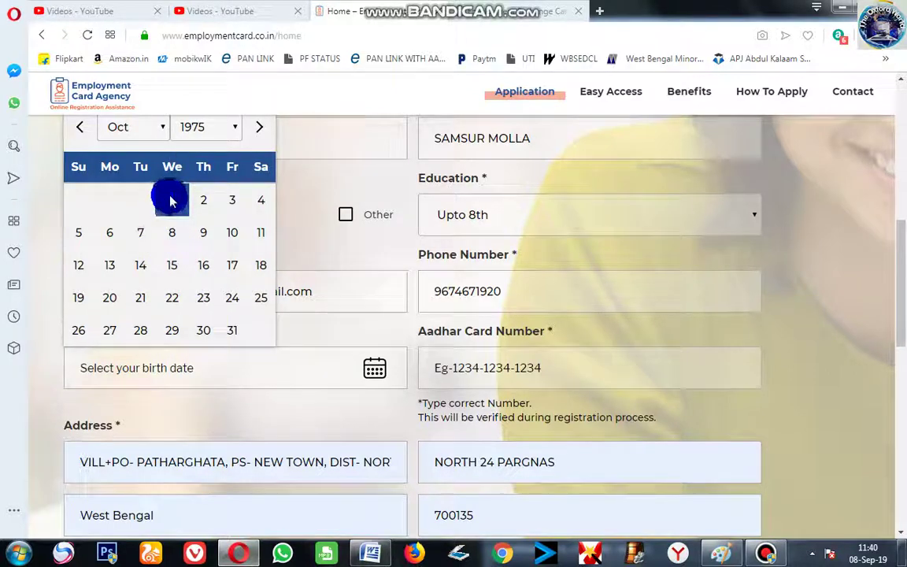
click(173, 202)
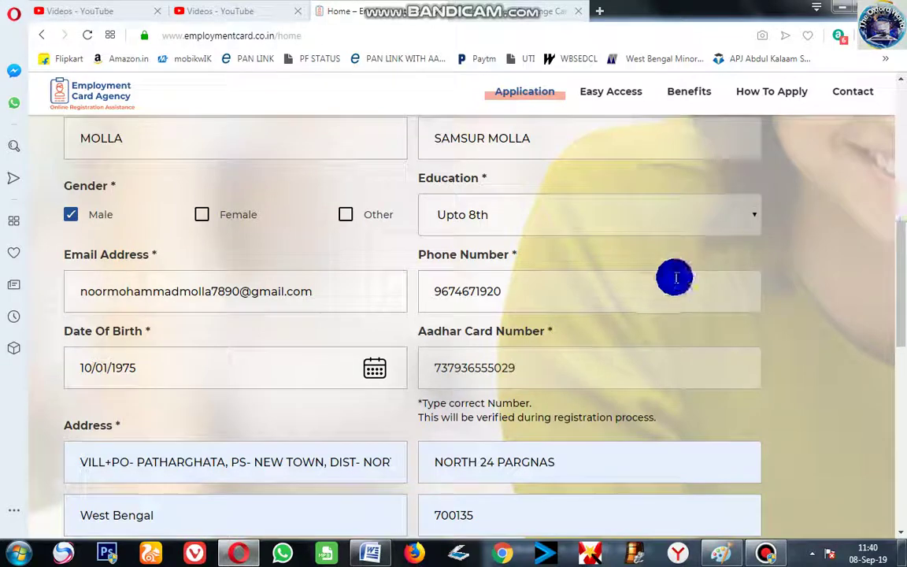
Scroll to the bottom of the completed form and bring up the screen recorder window
scroll(264, 413, down, 1)
scroll(262, 413, down, 2)
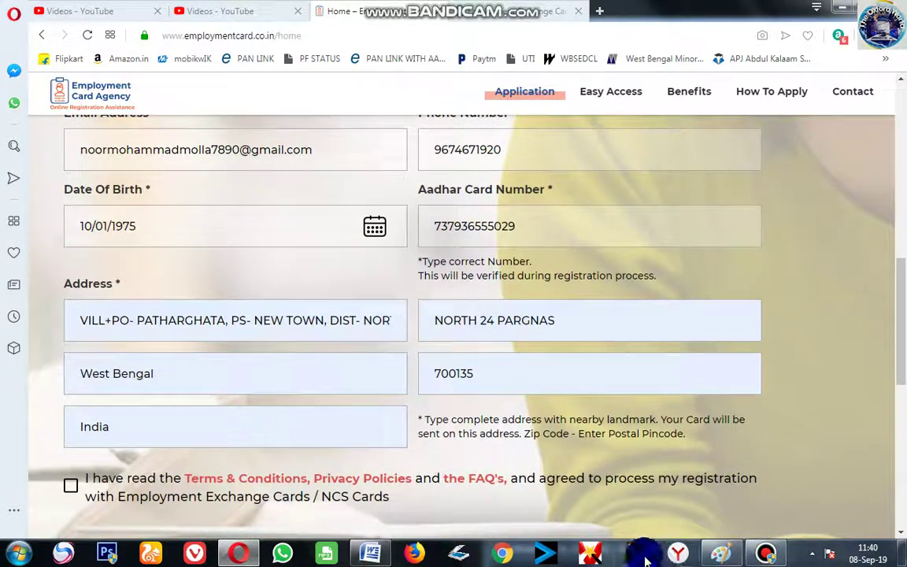
mouse_move(749, 551)
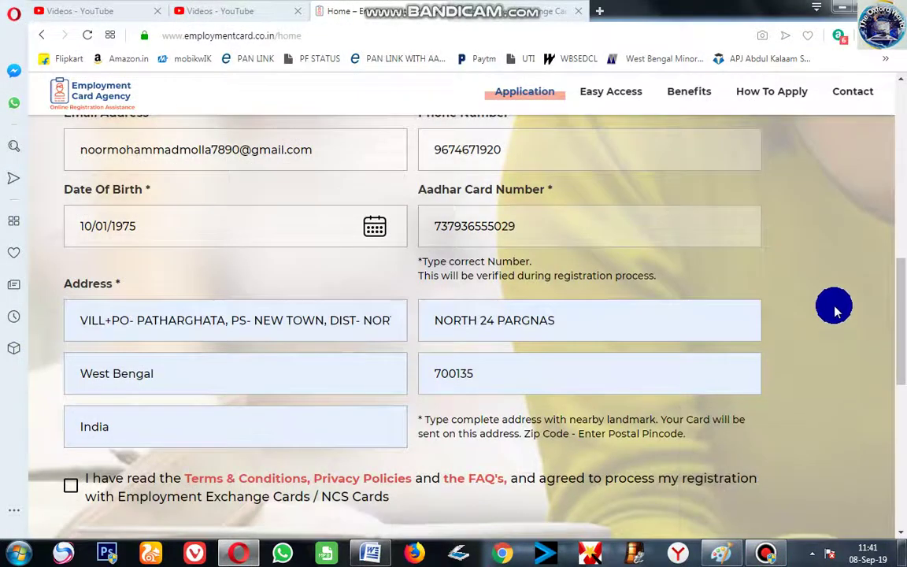
click(764, 555)
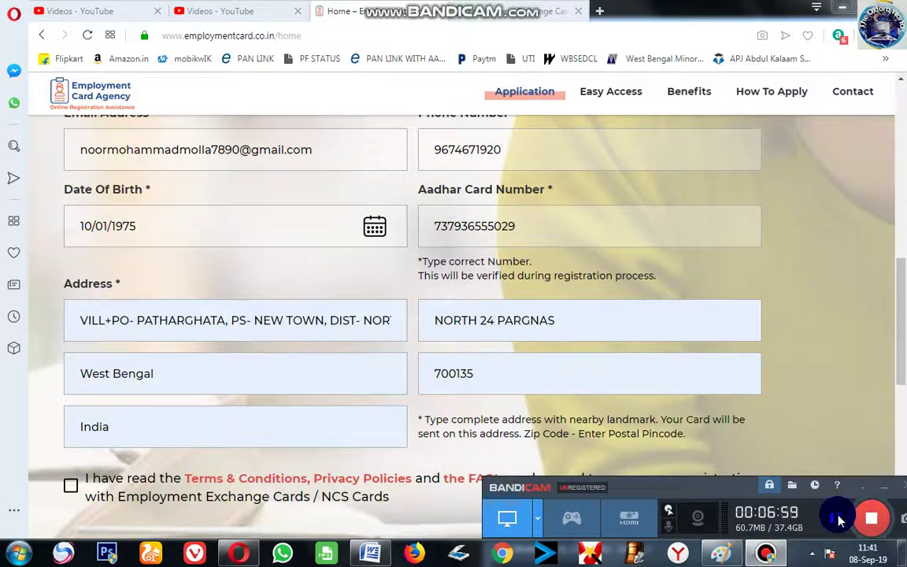
Tick the Terms & Conditions checkbox and submit the Employment Exchange Card application
click(838, 519)
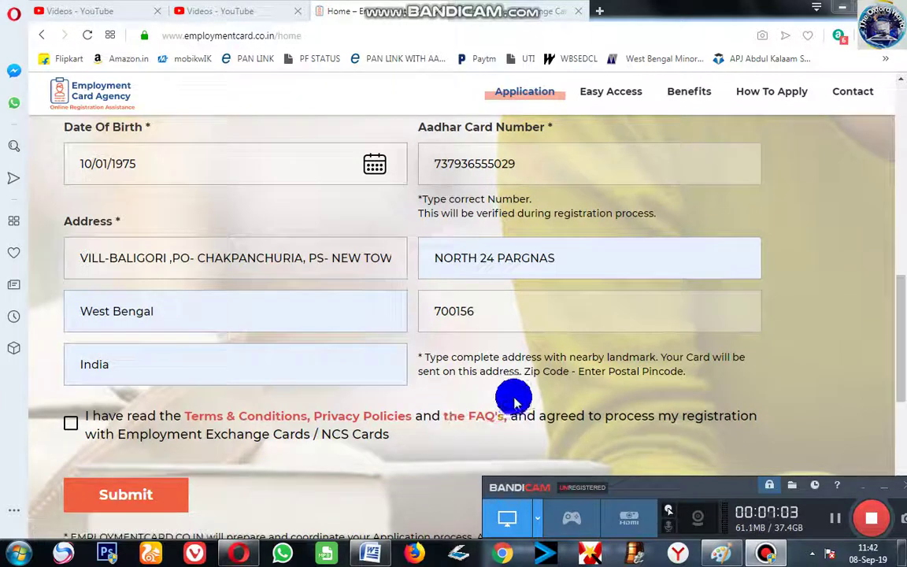
scroll(502, 435, up, 3)
scroll(368, 304, up, 2)
scroll(401, 384, down, 3)
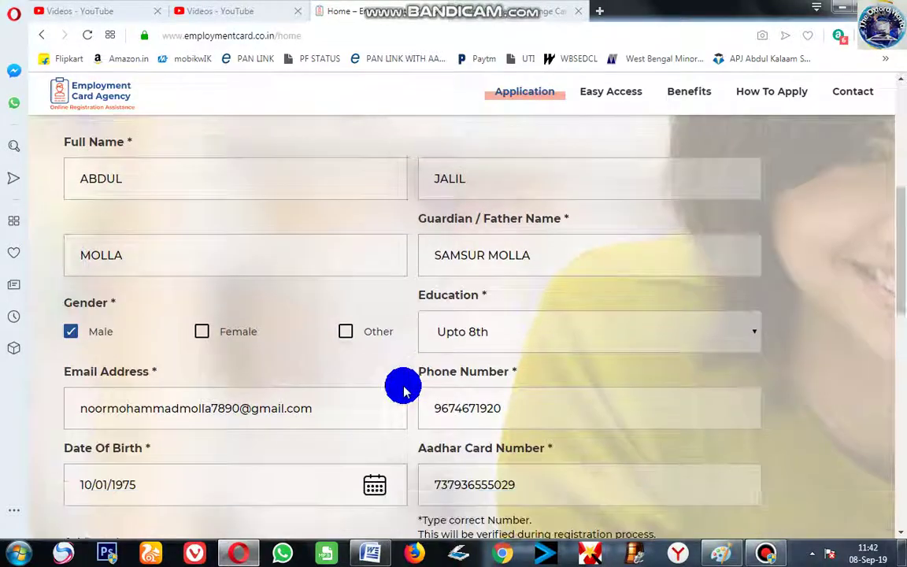
scroll(340, 437, down, 3)
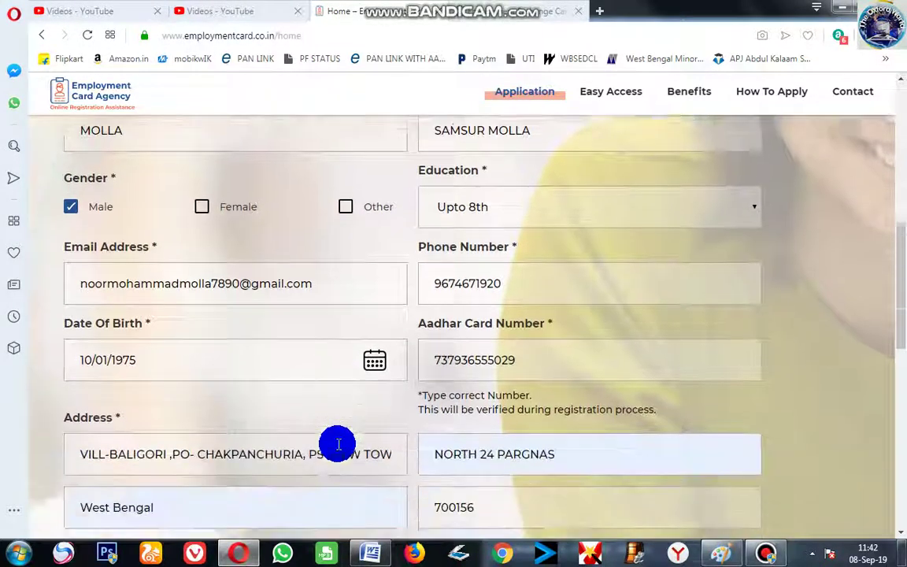
scroll(328, 471, down, 1)
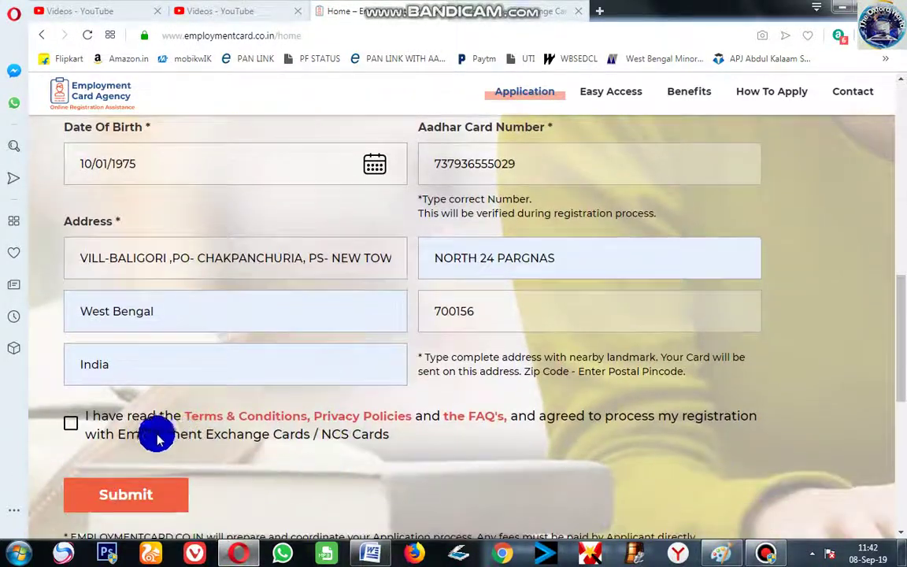
click(72, 425)
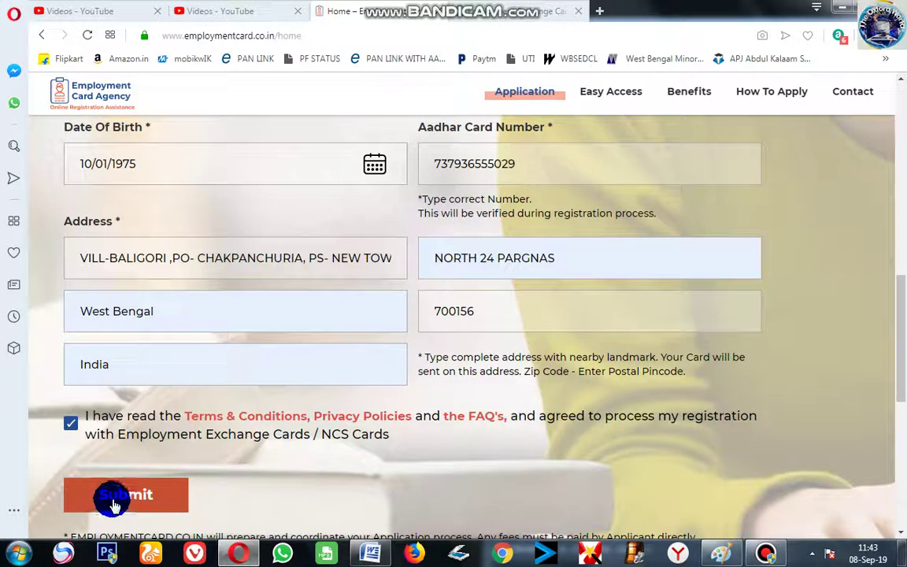
click(112, 505)
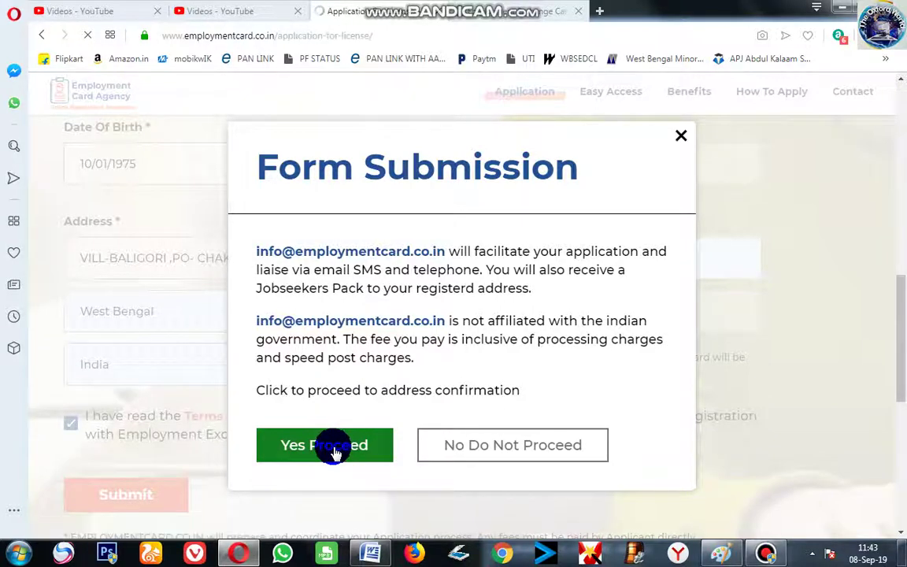
Scroll down the newly loaded Confirm Shipping Address page
scroll(348, 441, down, 2)
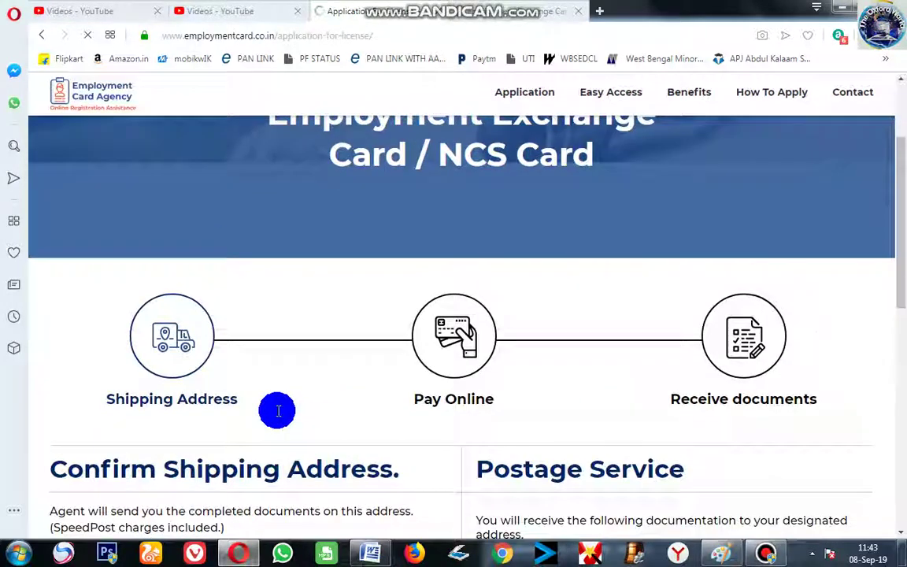
Scroll up and down through the shipping address details to review them
scroll(181, 354, down, 3)
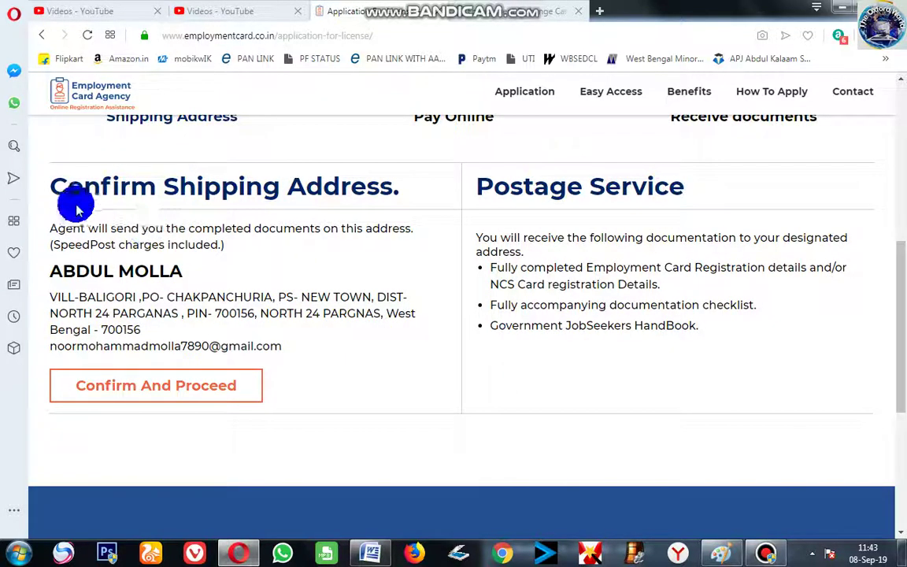
scroll(427, 263, up, 3)
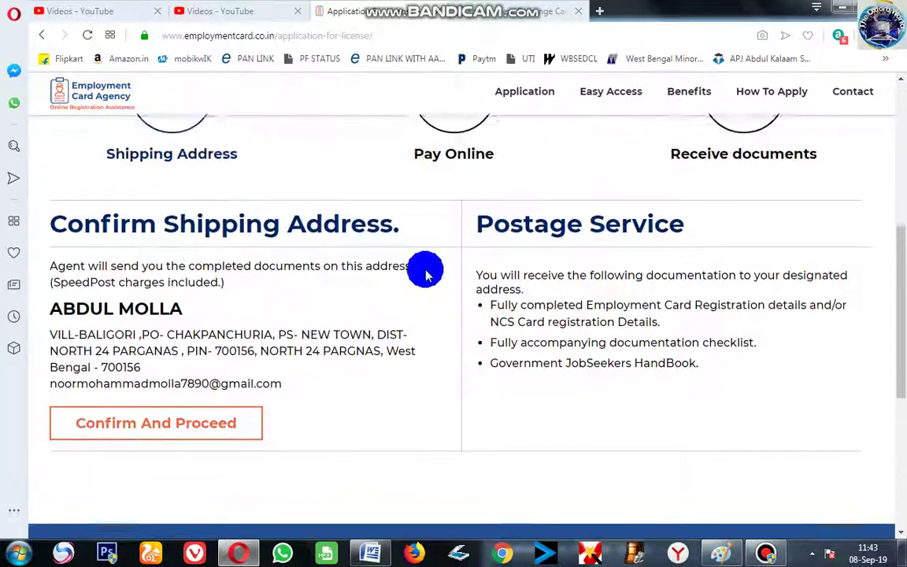
scroll(337, 318, down, 1)
scroll(336, 321, down, 1)
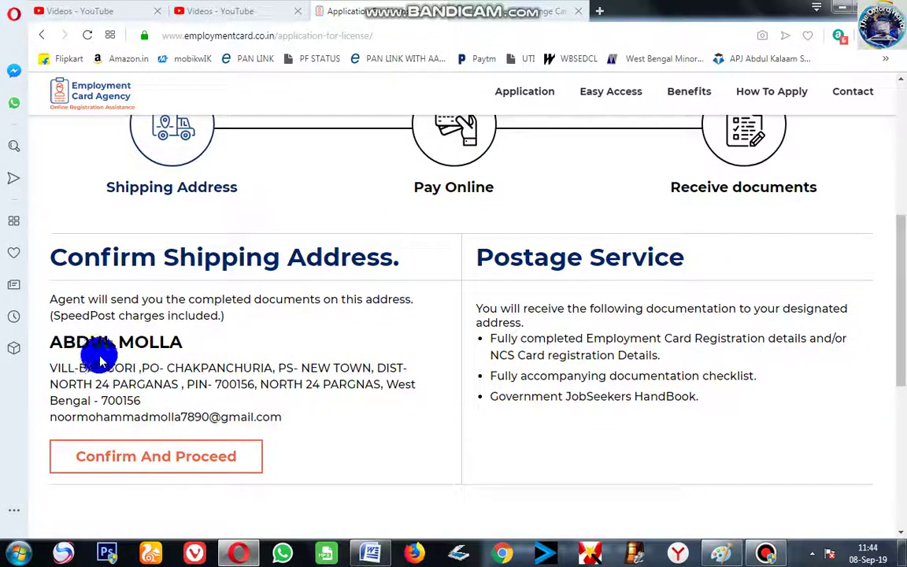
scroll(118, 385, down, 2)
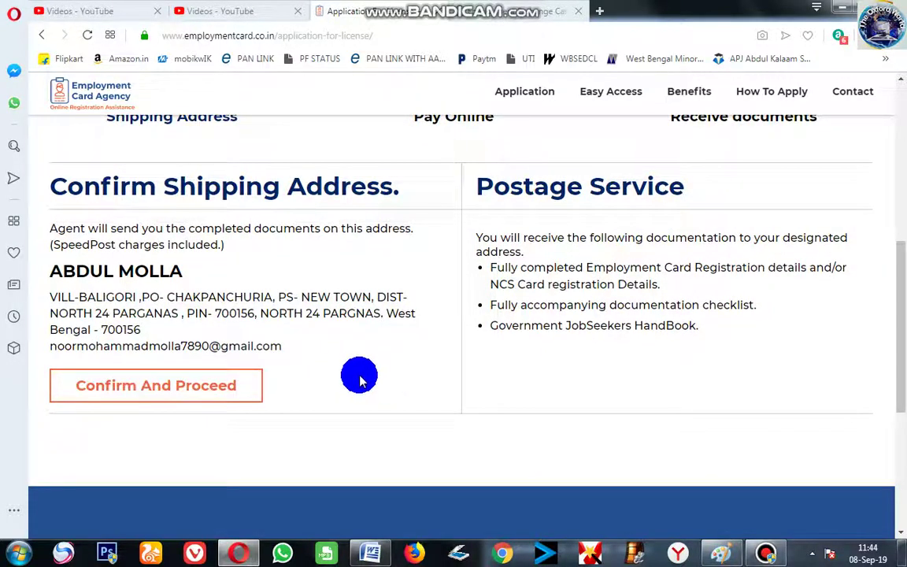
scroll(396, 366, up, 2)
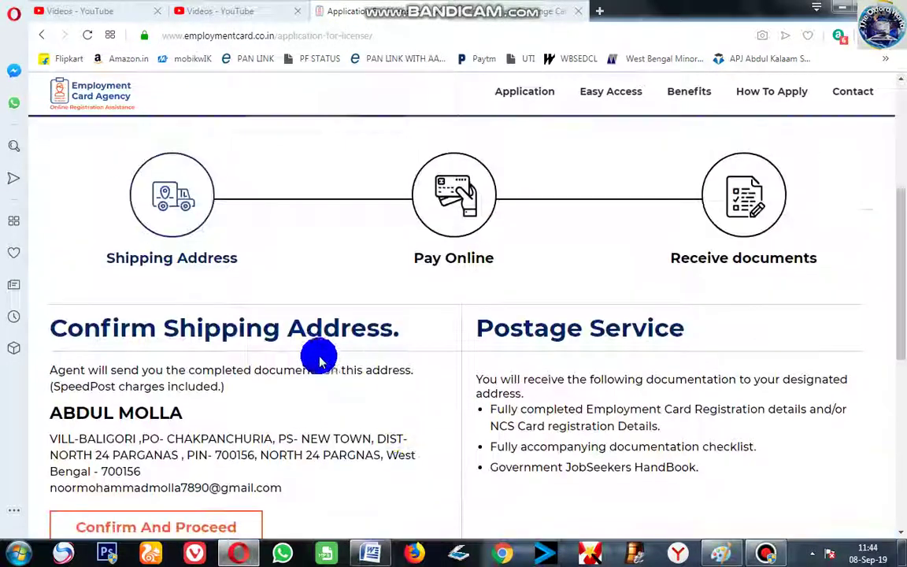
scroll(460, 307, down, 2)
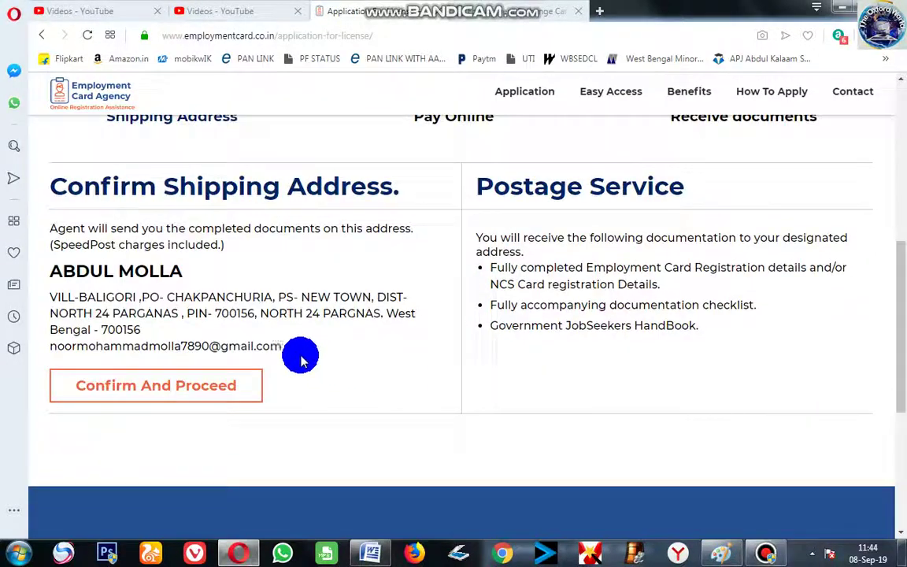
scroll(264, 350, up, 1)
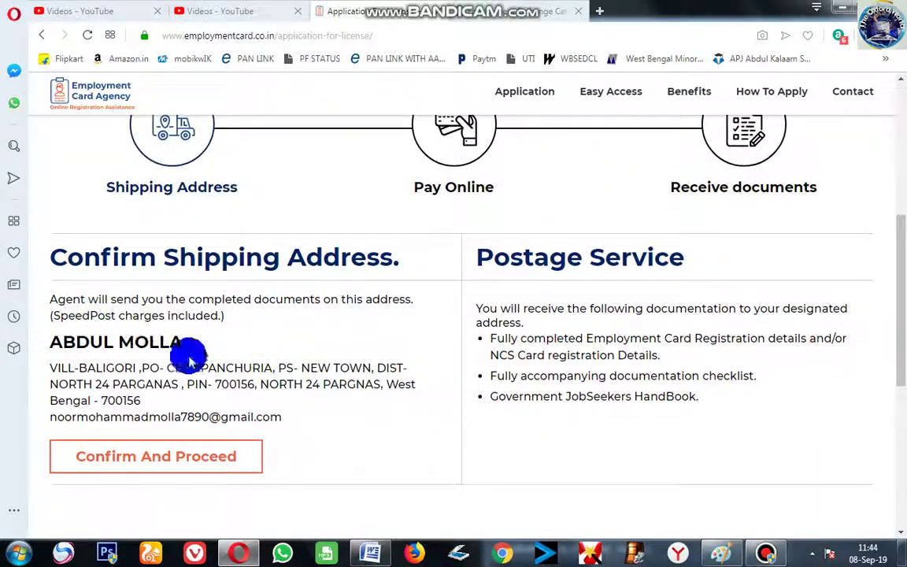
click(725, 553)
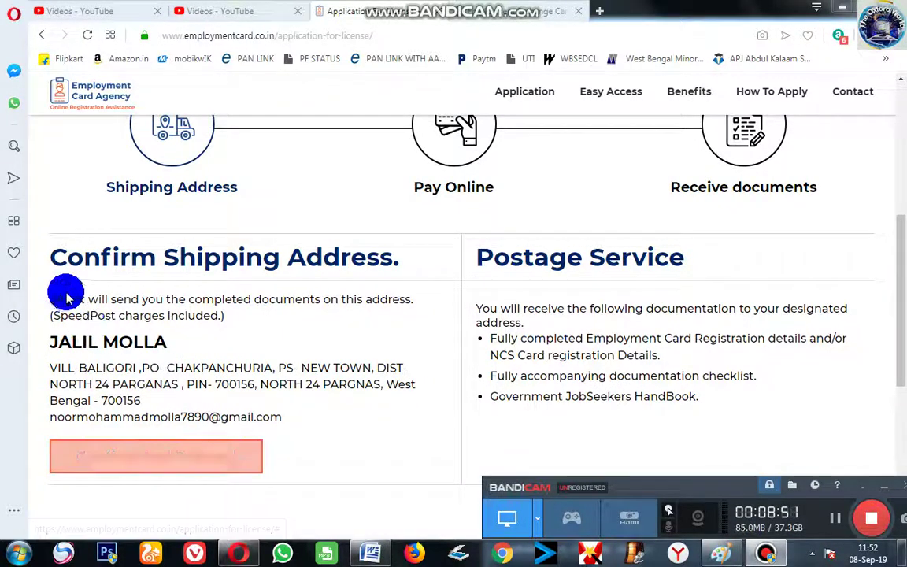
Read the note about where documents are sent, then confirm the shipping address
drag(52, 302, 117, 303)
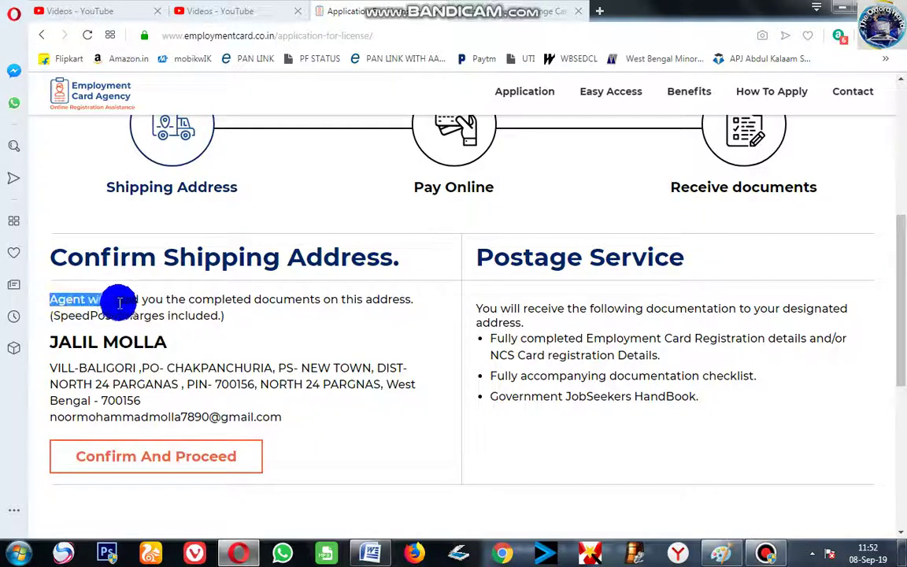
drag(207, 305, 315, 331)
click(315, 330)
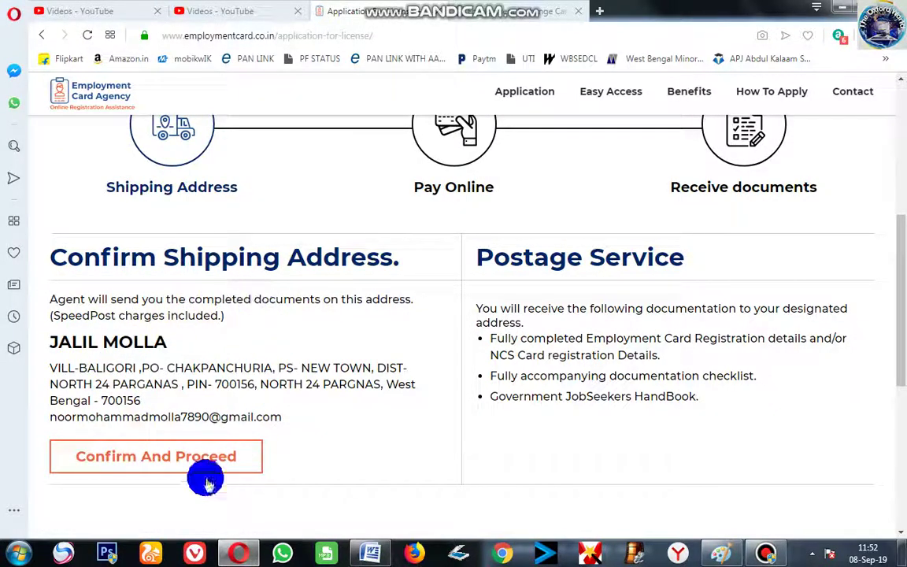
click(130, 465)
Review the Thank you page, highlighting the tracking number and the track-your-order instruction
scroll(272, 429, down, 2)
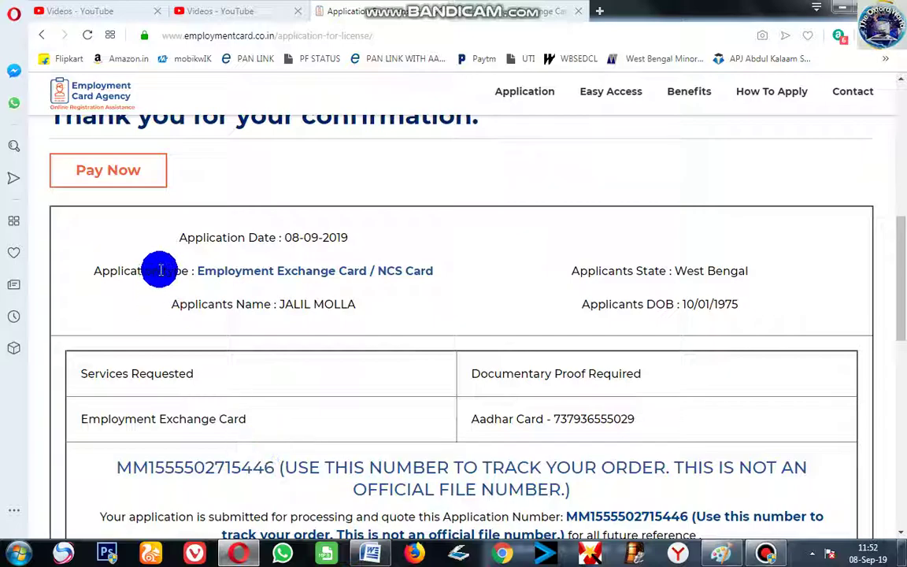
scroll(239, 379, down, 4)
scroll(247, 391, down, 3)
scroll(247, 390, up, 4)
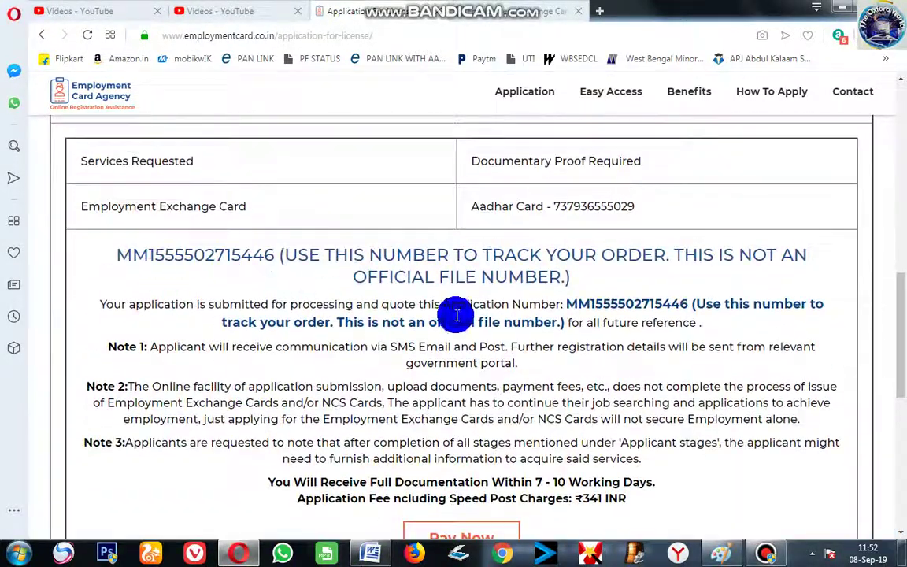
scroll(492, 385, up, 3)
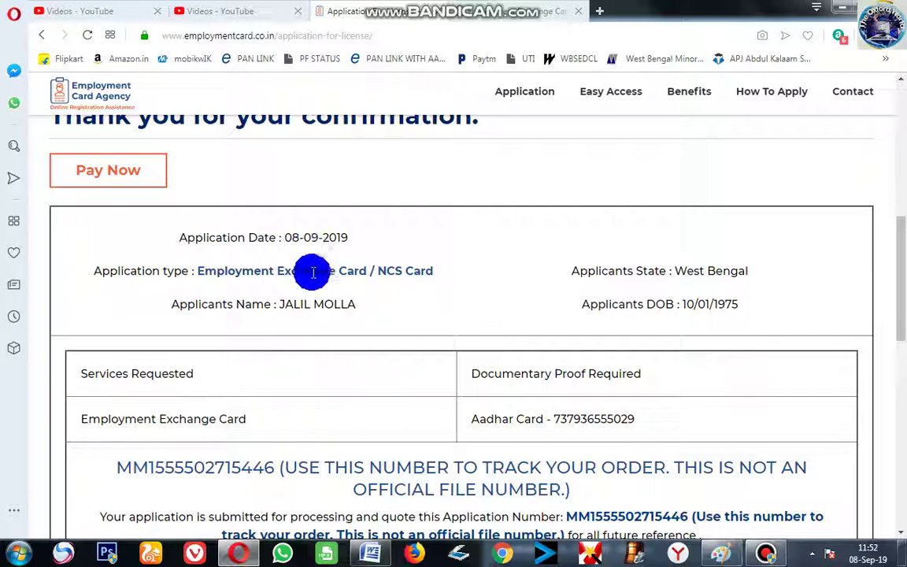
scroll(394, 385, down, 3)
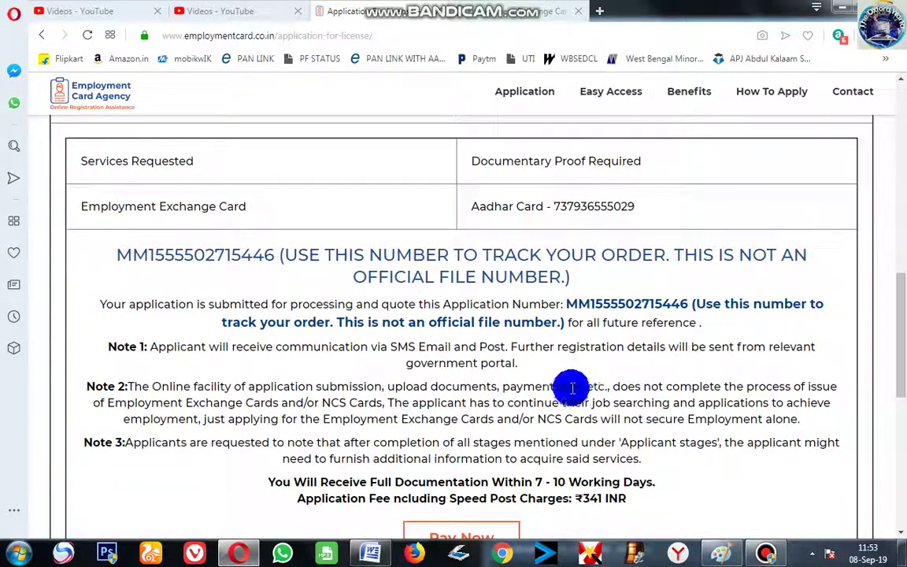
scroll(573, 388, down, 1)
drag(602, 229, 825, 243)
click(762, 240)
drag(214, 252, 339, 253)
click(658, 299)
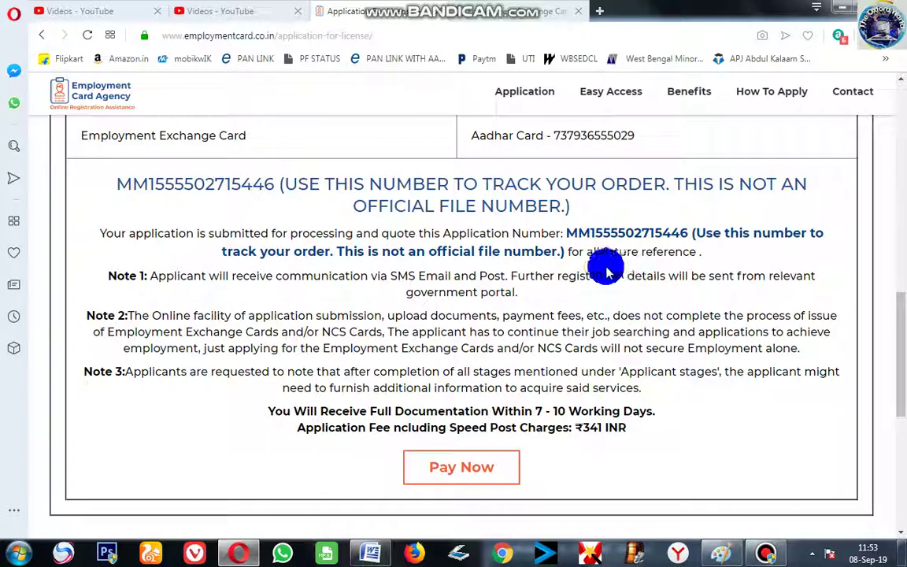
Copy the tracking number, paste it on the site's home page, then go back
drag(567, 234, 682, 234)
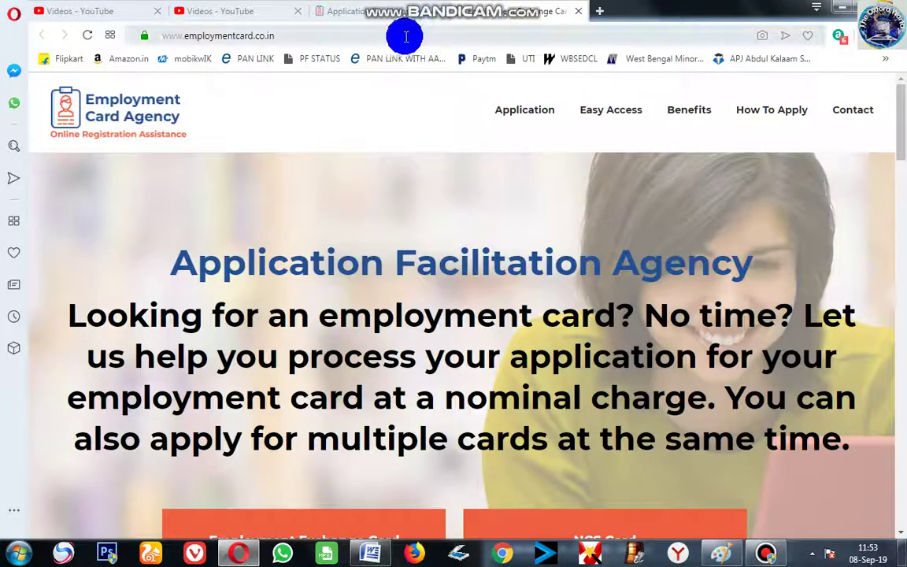
click(405, 36)
key(ctrl+v)
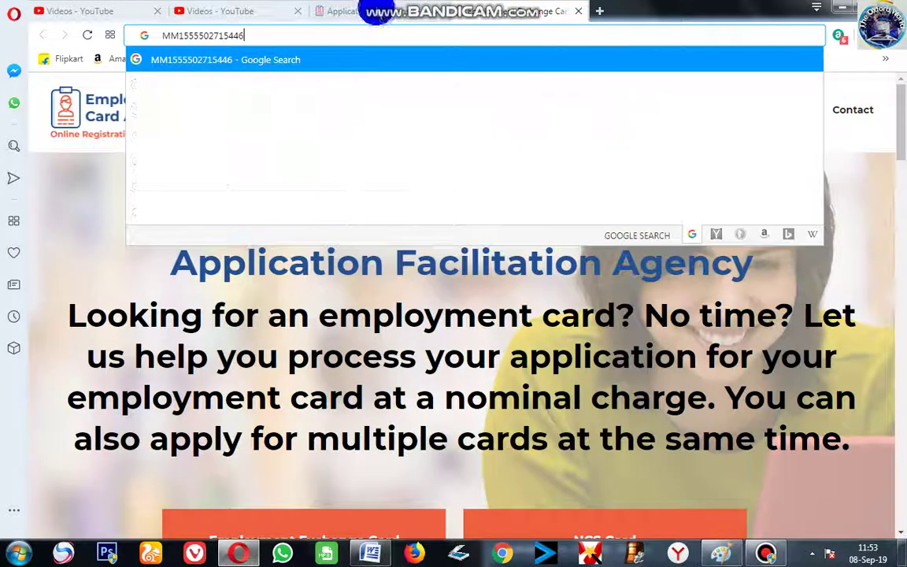
key(alt+Left)
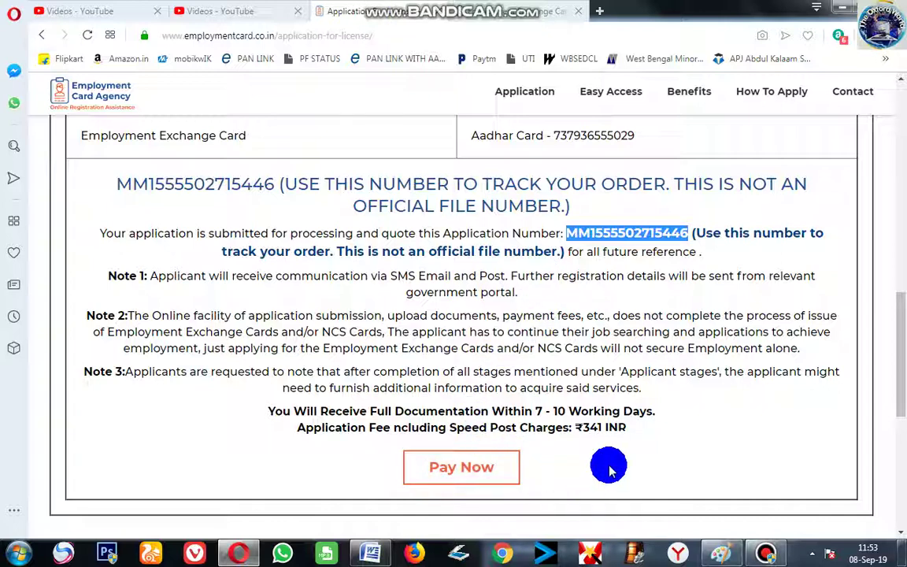